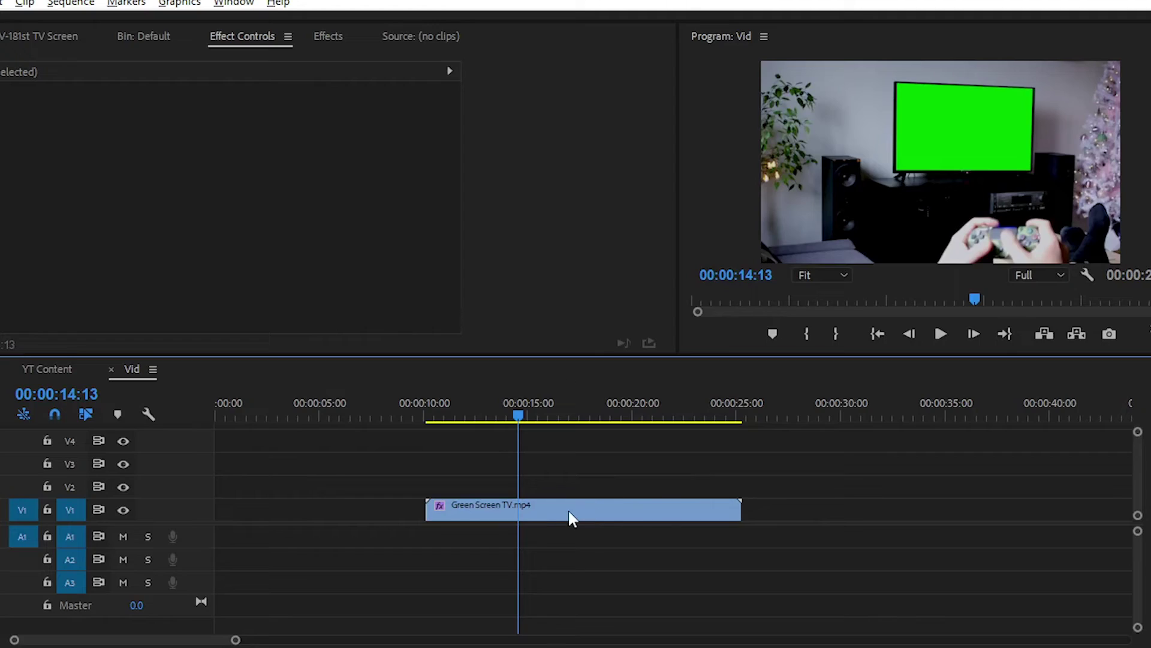
# - Place the Forza Horizon 5.mp4 footage on track V2 directly above the Green Screen TV.mp4 clip, spanning the same length
pyautogui.click(569, 512)
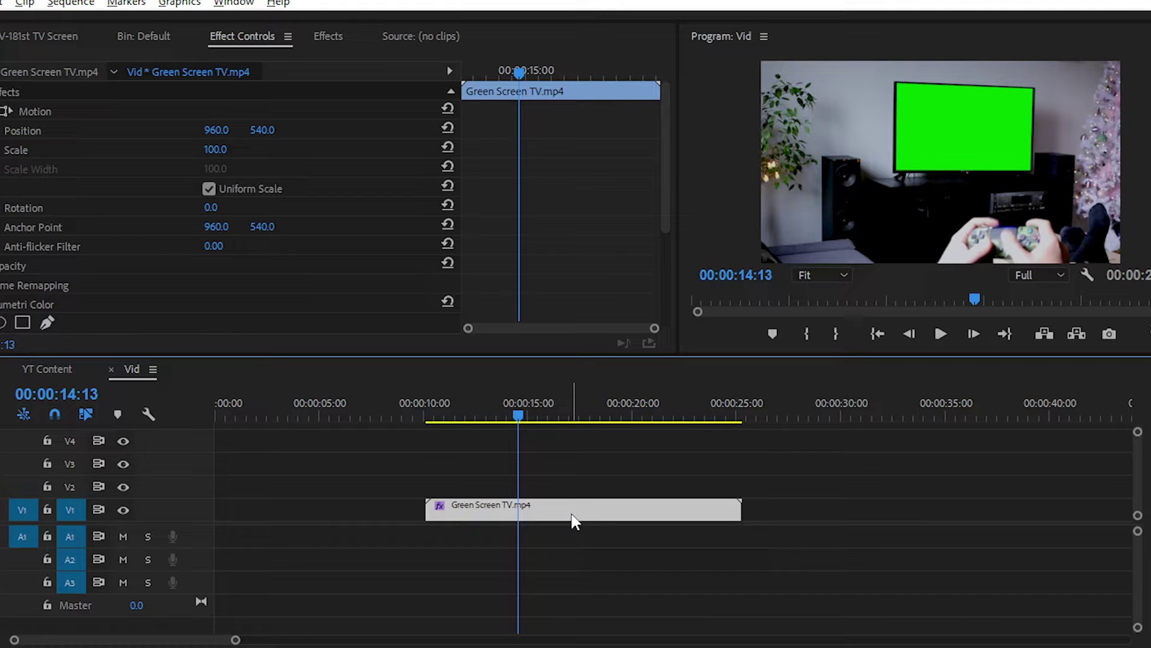
pyautogui.press('-')
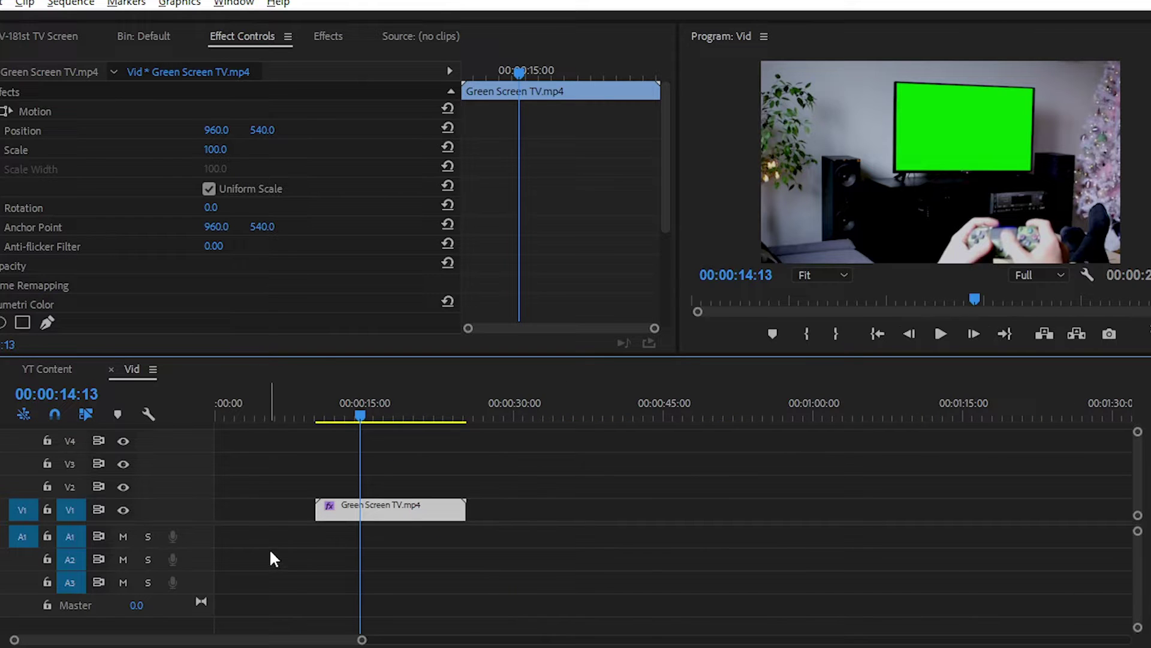
pyautogui.press('=')
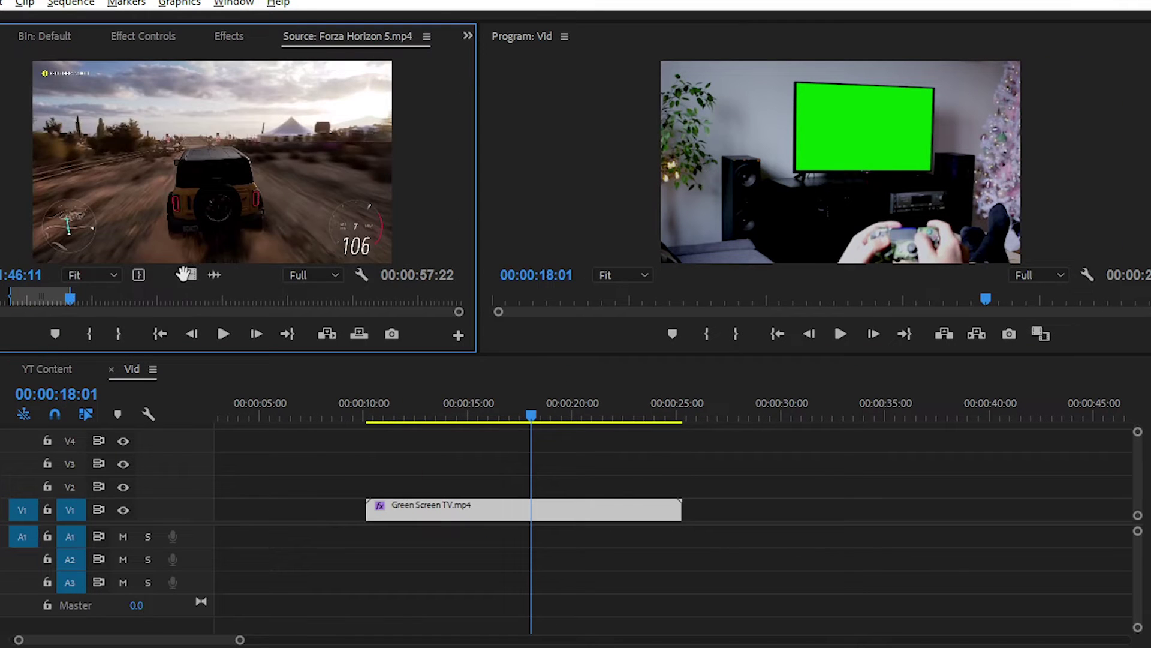
pyautogui.moveTo(220, 291); pyautogui.dragTo(381, 487)
pyautogui.moveTo(545, 409); pyautogui.dragTo(678, 427)
pyautogui.moveTo(437, 422); pyautogui.dragTo(382, 423)
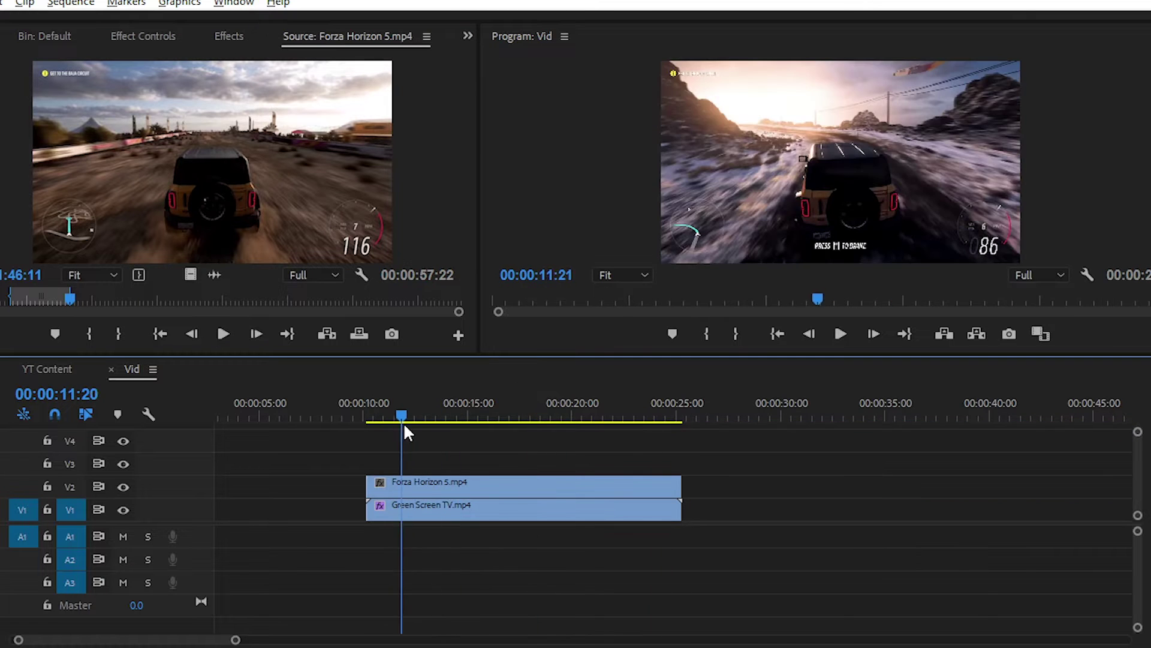
# - Scale the Forza Horizon 5.mp4 clip to about 41.7 and position it over the TV's green screen at about 1091.3, 347.9
pyautogui.click(428, 484)
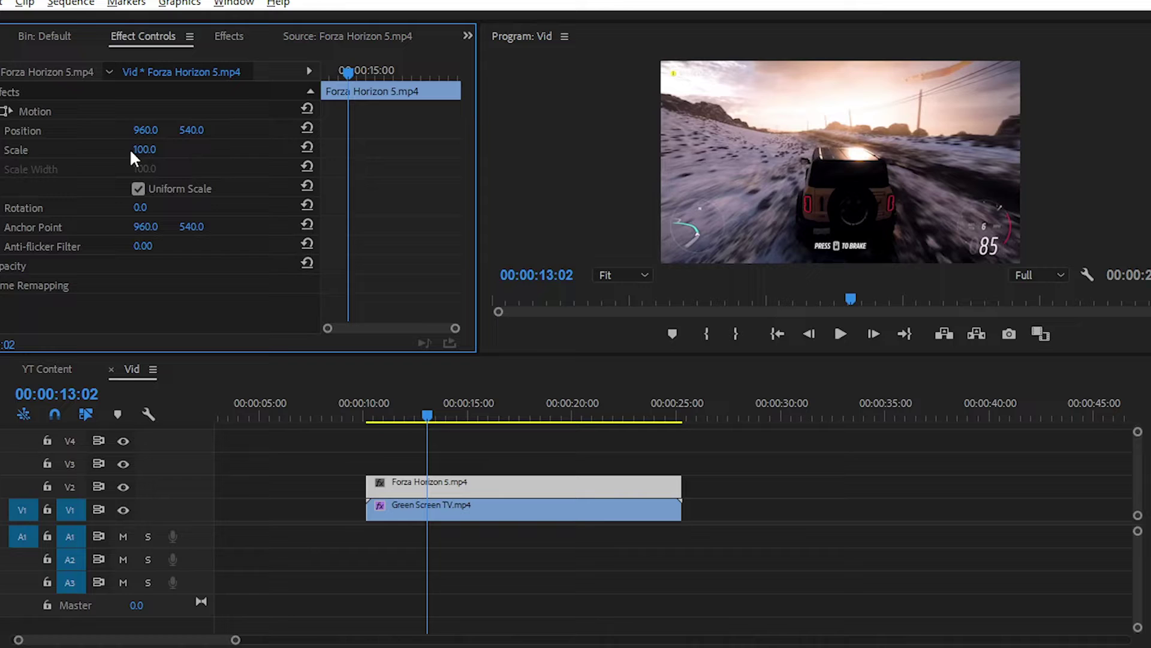
pyautogui.moveTo(144, 150)
pyautogui.mouseDown()
pyautogui.moveTo(117, 149)
pyautogui.moveTo(132, 139)
pyautogui.mouseUp()
pyautogui.click(207, 113)
pyautogui.press('`')
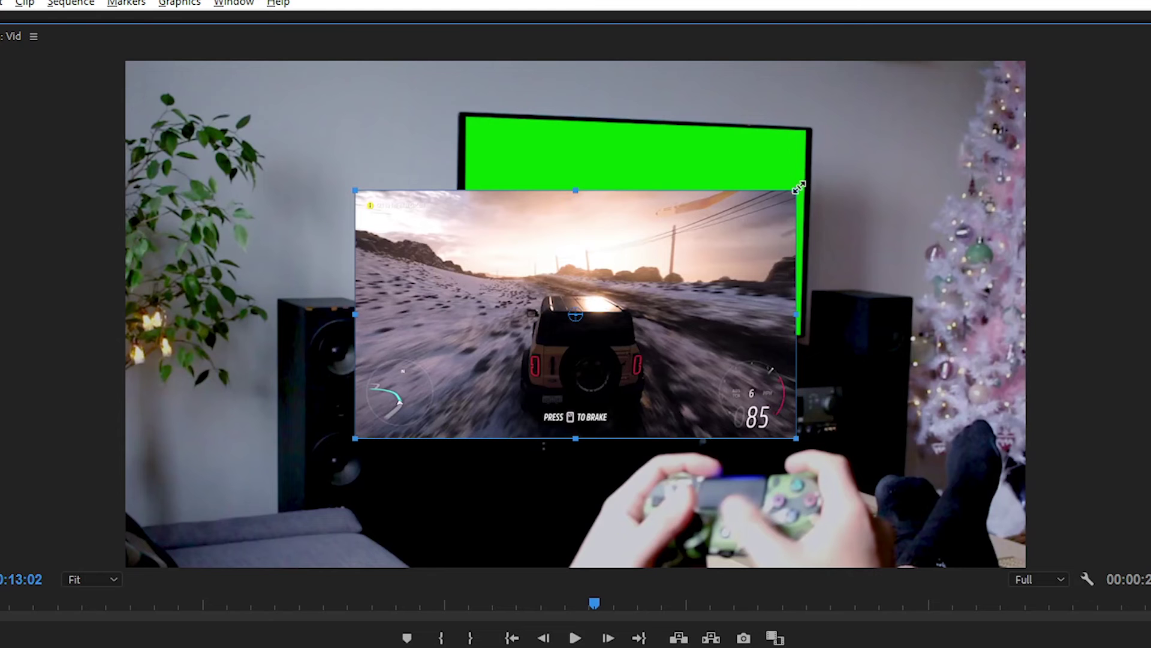
pyautogui.moveTo(800, 190); pyautogui.dragTo(718, 220)
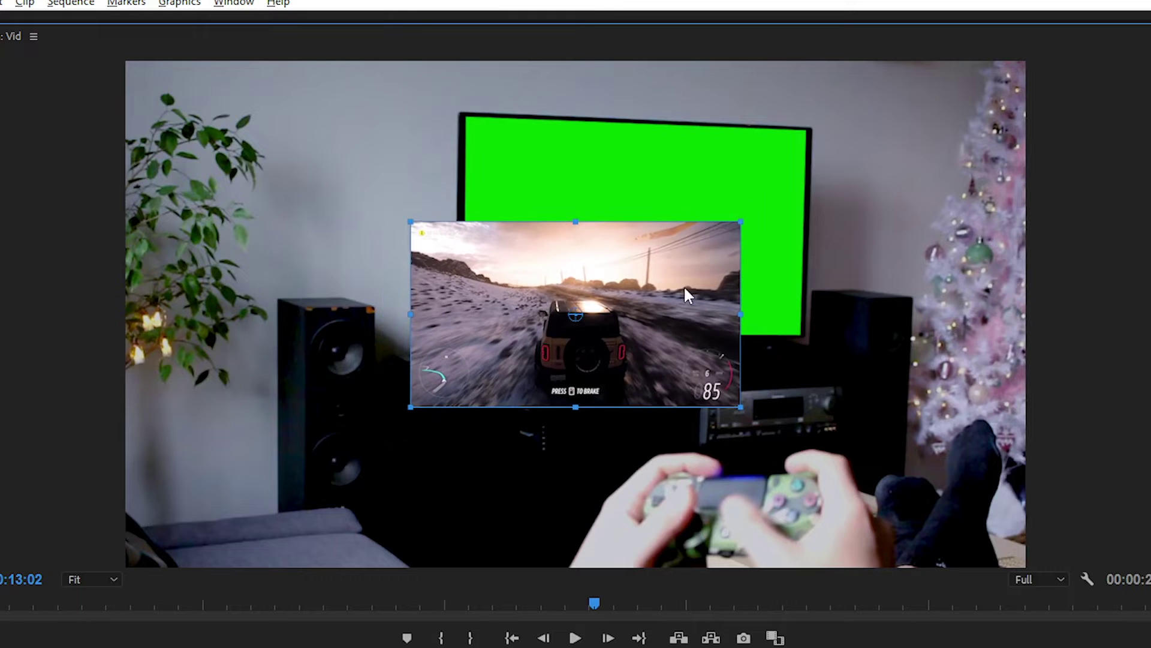
pyautogui.moveTo(685, 289); pyautogui.dragTo(745, 196)
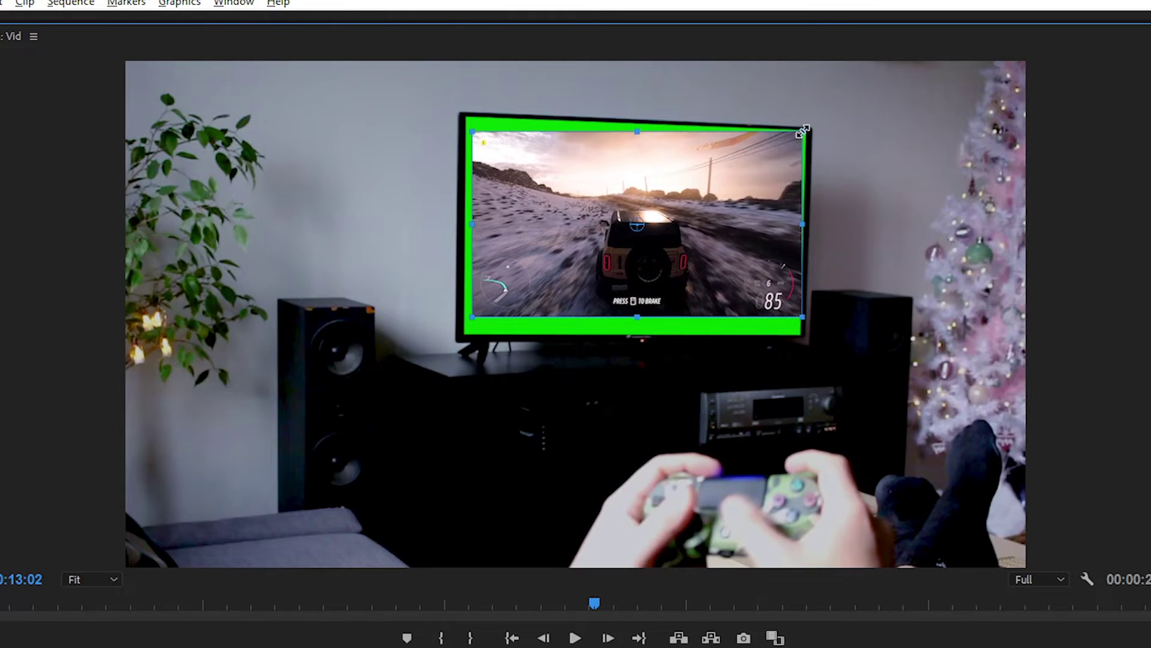
pyautogui.moveTo(803, 131); pyautogui.dragTo(831, 118)
pyautogui.moveTo(775, 214); pyautogui.dragTo(783, 219)
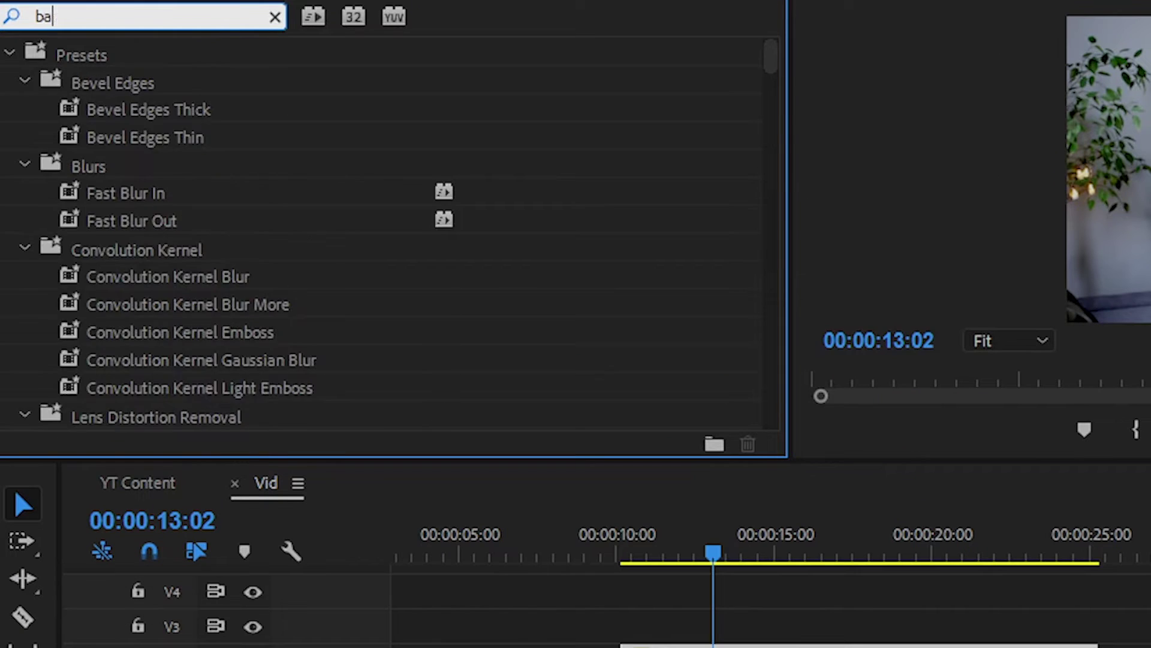
# - Search the effects for "bas" and apply the Basic 3D effect to the Forza Horizon 5.mp4 clip
pyautogui.write('s')
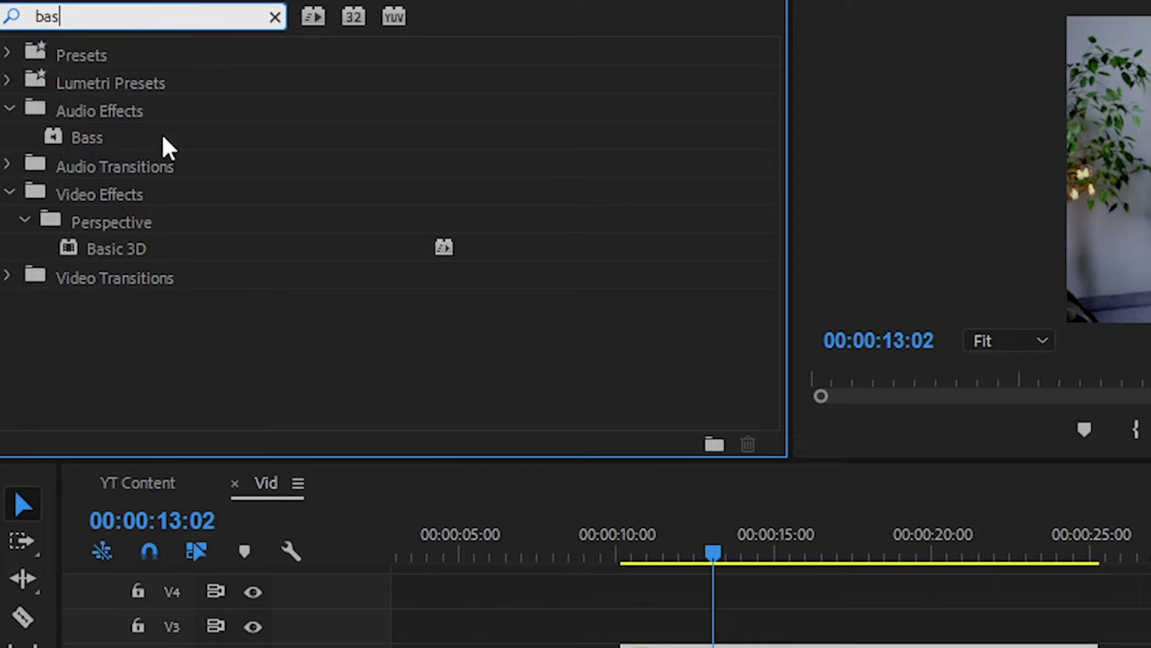
pyautogui.click(131, 253)
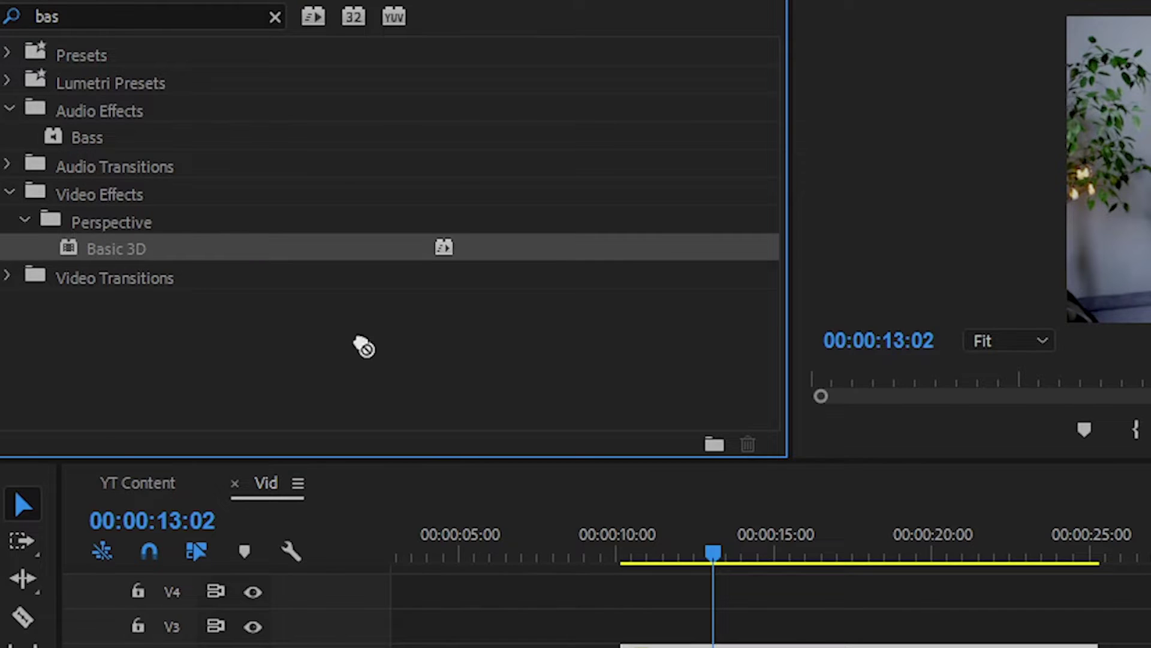
pyautogui.click(143, 32)
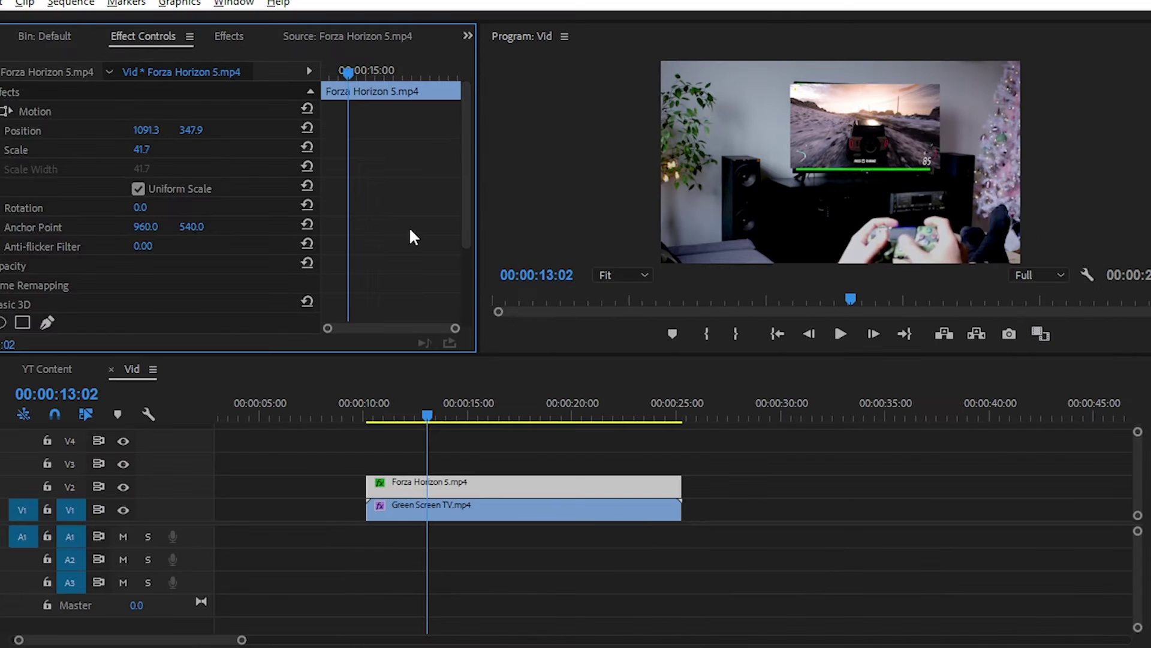
pyautogui.scroll(-3, 409, 228)
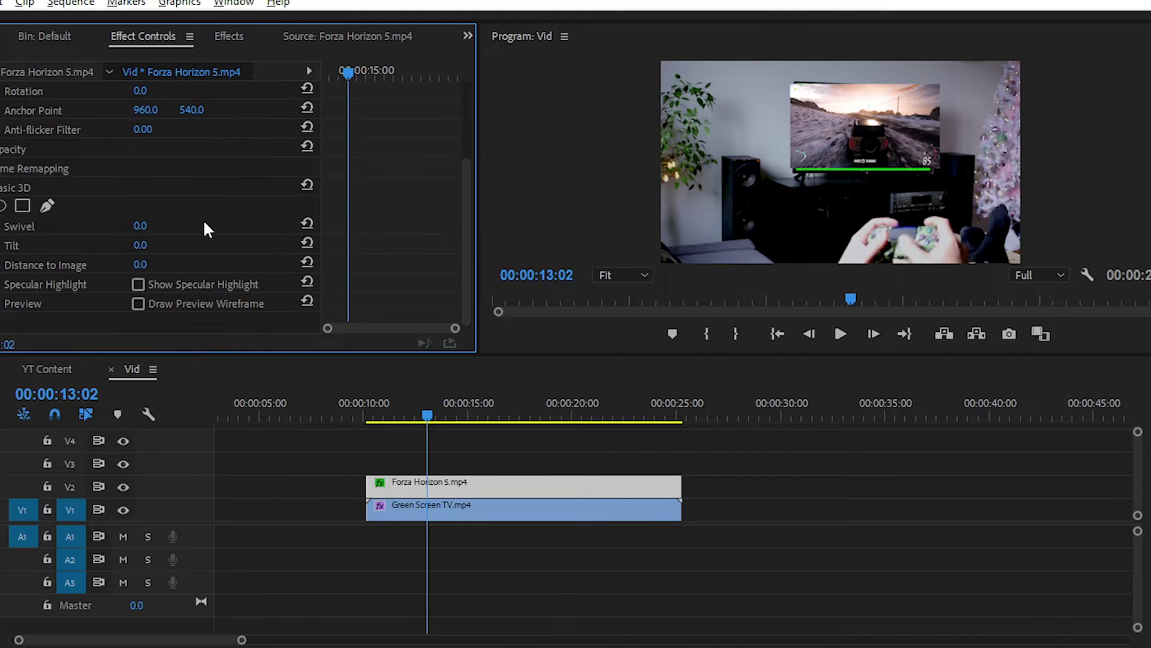
# - Try to match the TV's perspective with Basic 3D, using Swivel -5.0°, Tilt 0.0° and Distance to Image 8.0
pyautogui.moveTo(140, 226); pyautogui.dragTo(176, 221)
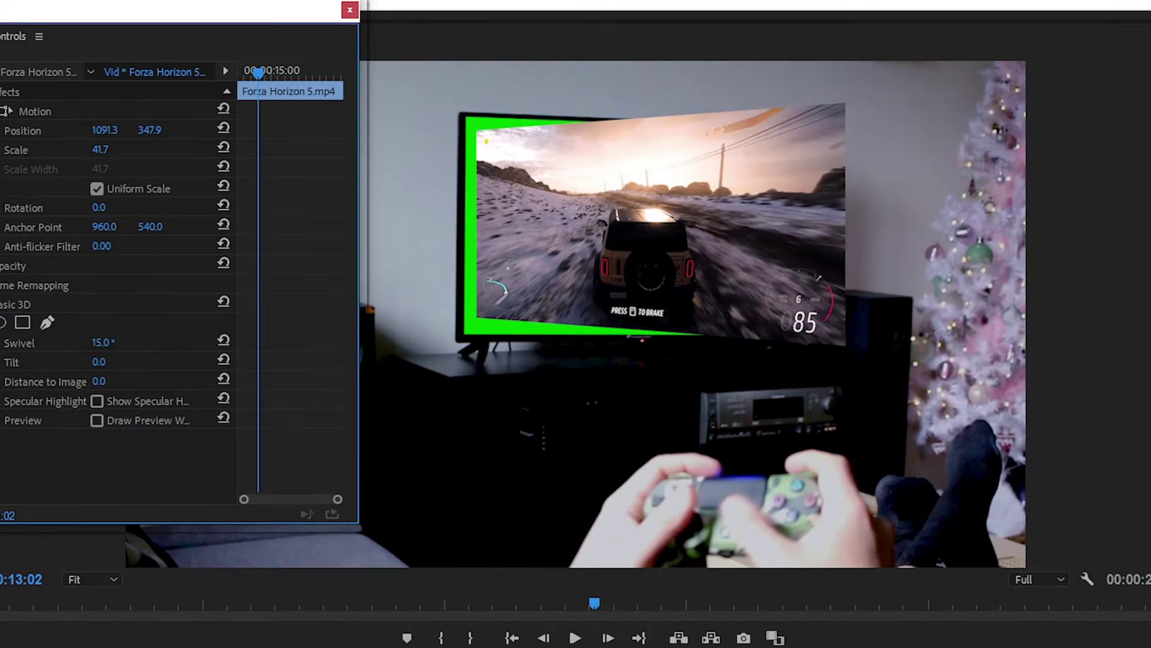
pyautogui.moveTo(111, 342); pyautogui.dragTo(104, 342)
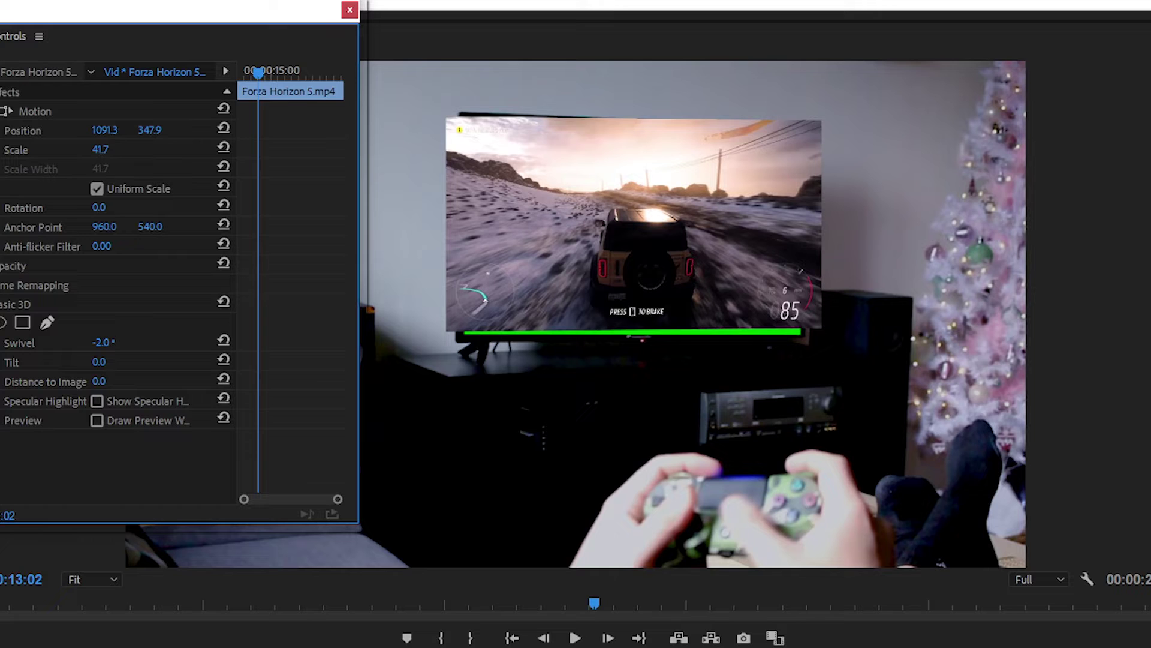
pyautogui.click(40, 266)
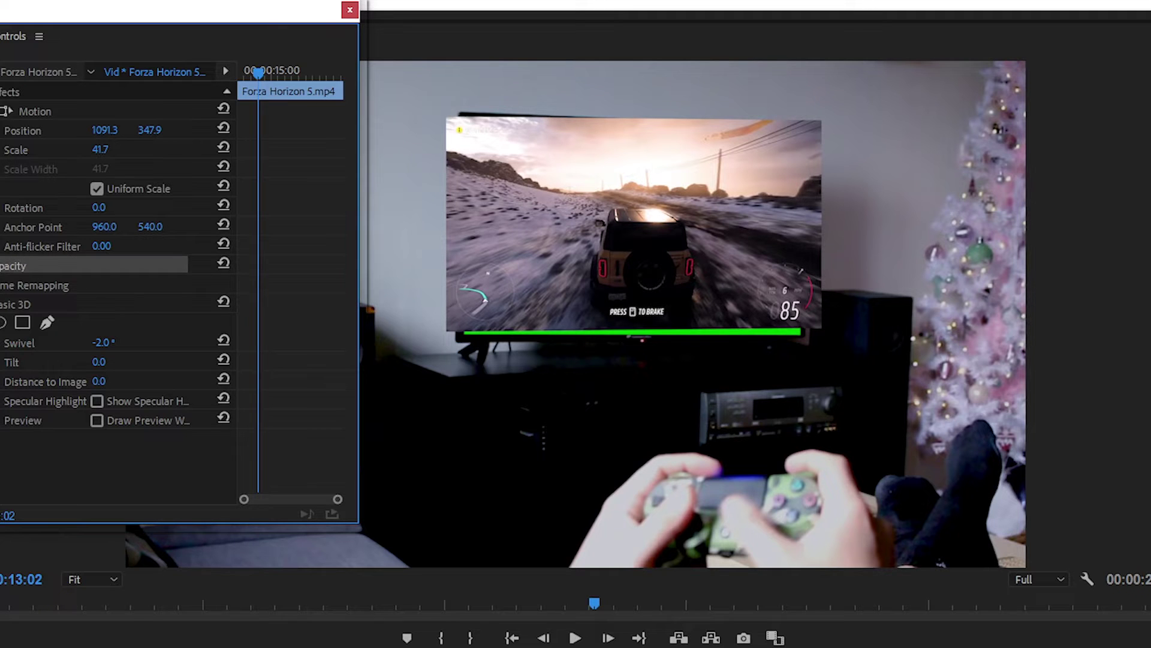
pyautogui.click(1, 266)
pyautogui.click(103, 304)
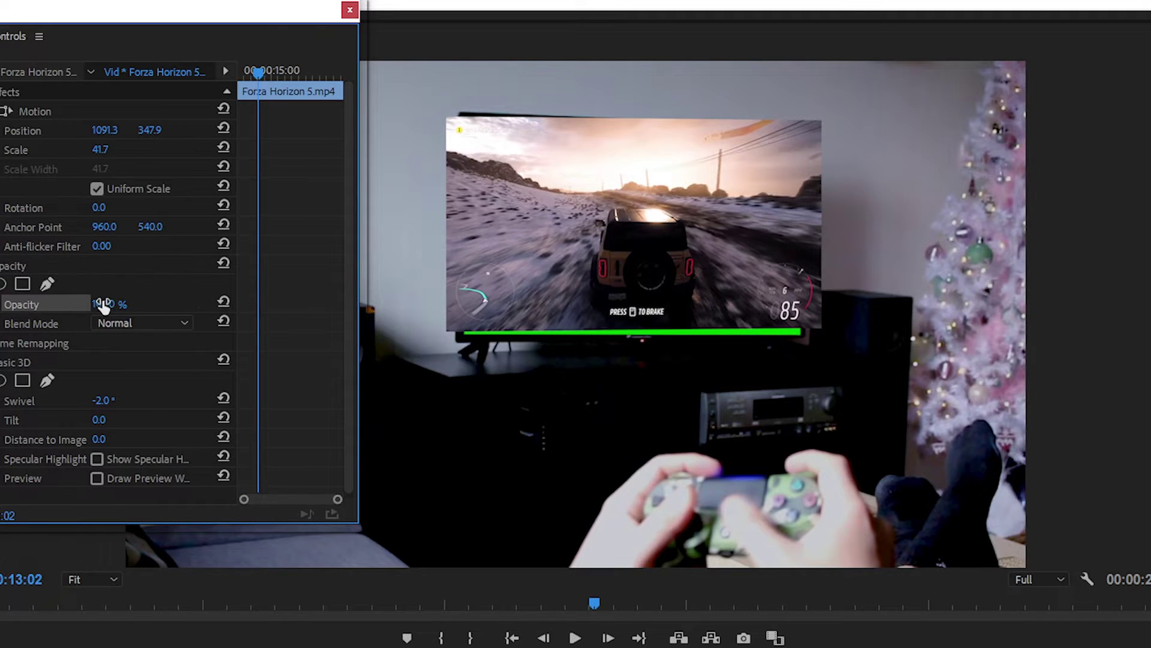
pyautogui.moveTo(108, 304); pyautogui.dragTo(64, 304)
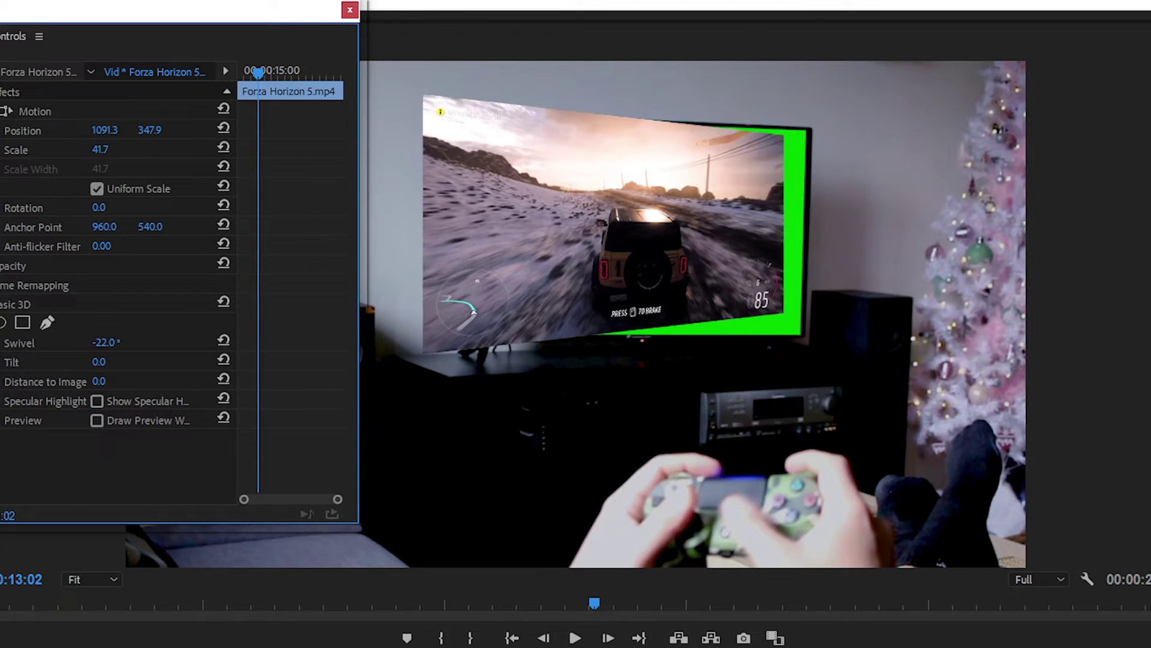
pyautogui.moveTo(103, 342); pyautogui.dragTo(102, 385)
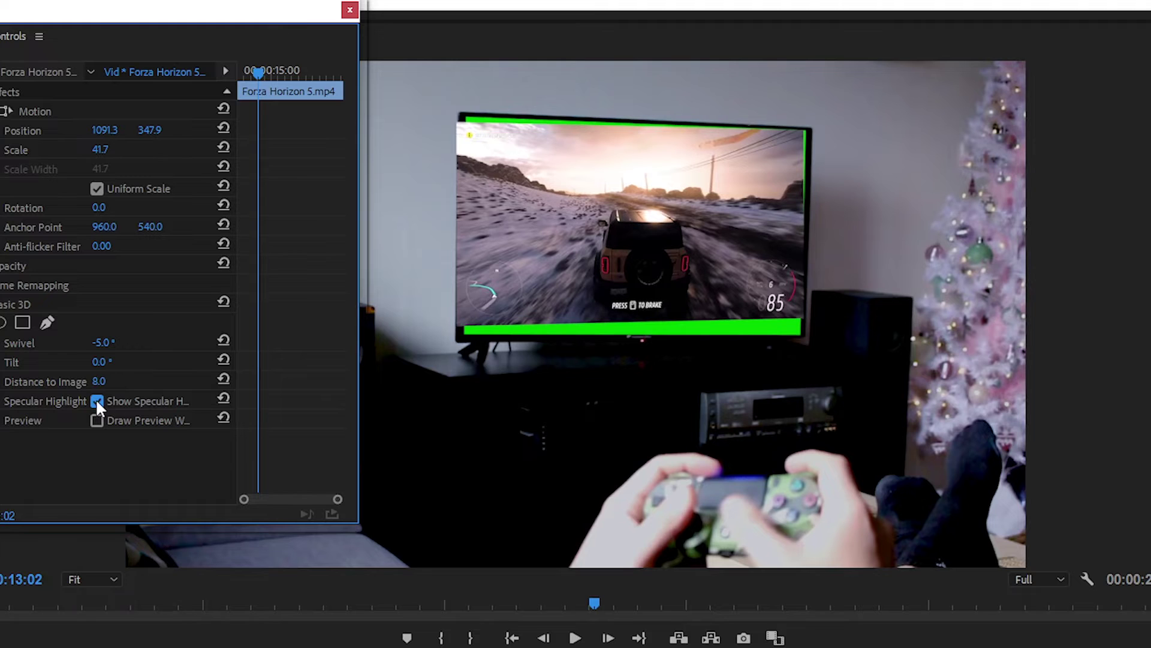
pyautogui.click(25, 305)
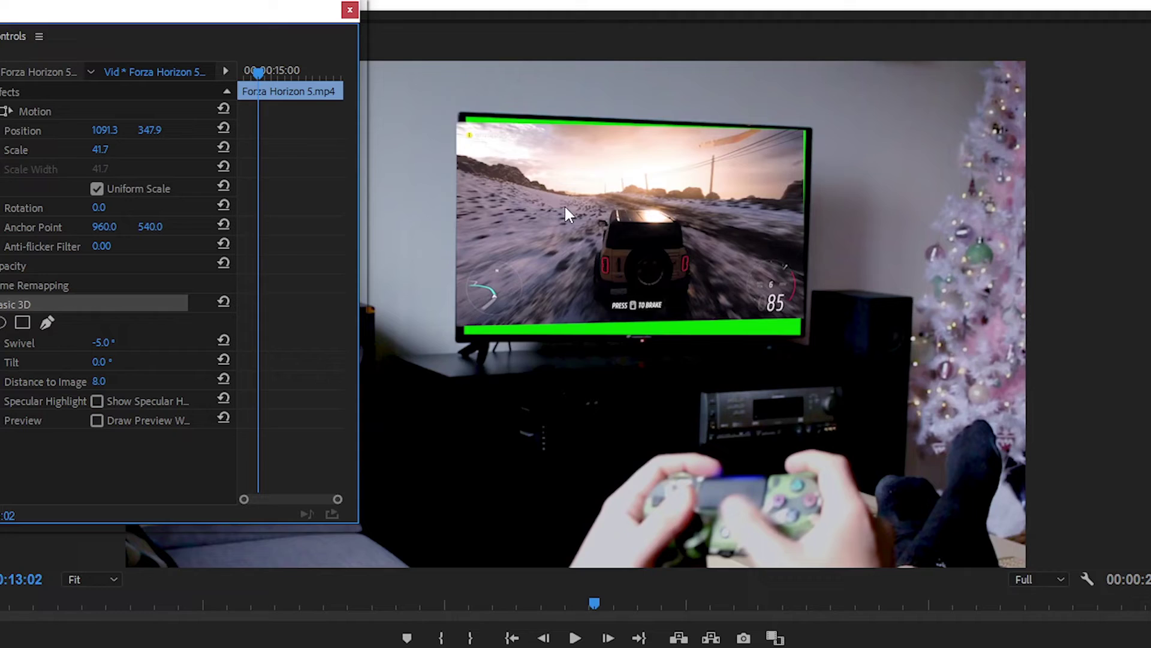
# - Search the effects for "pin" and apply the Corner Pin effect to the Forza Horizon 5.mp4 clip
pyautogui.press('`')
pyautogui.moveTo(116, 21); pyautogui.dragTo(296, 141)
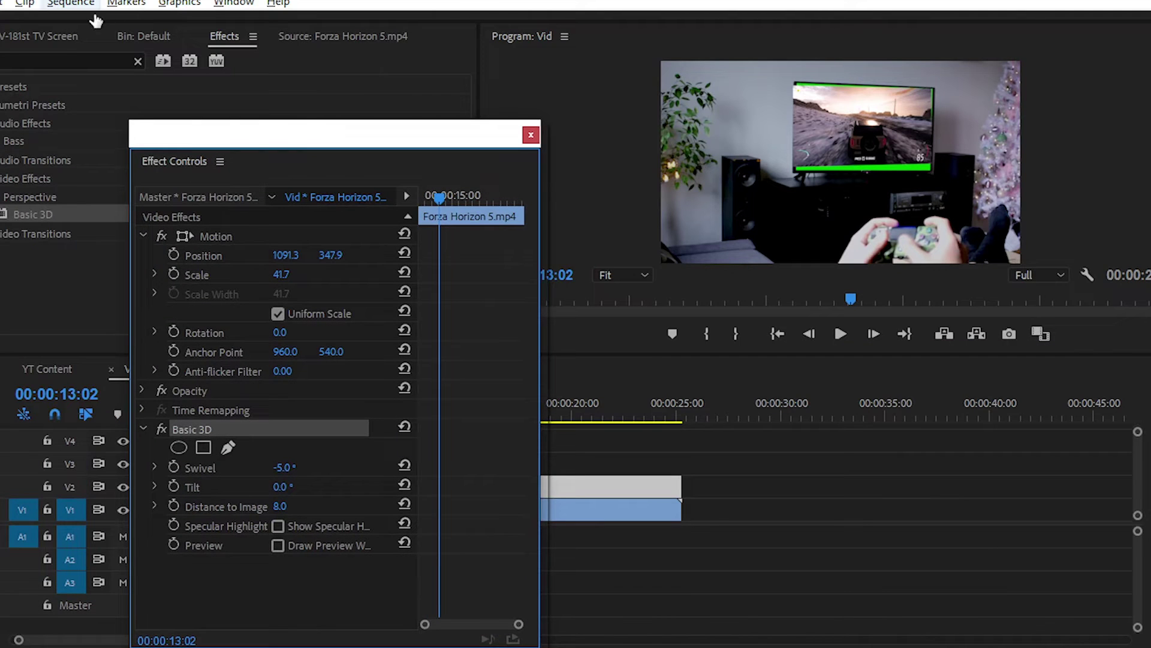
pyautogui.write('pin')
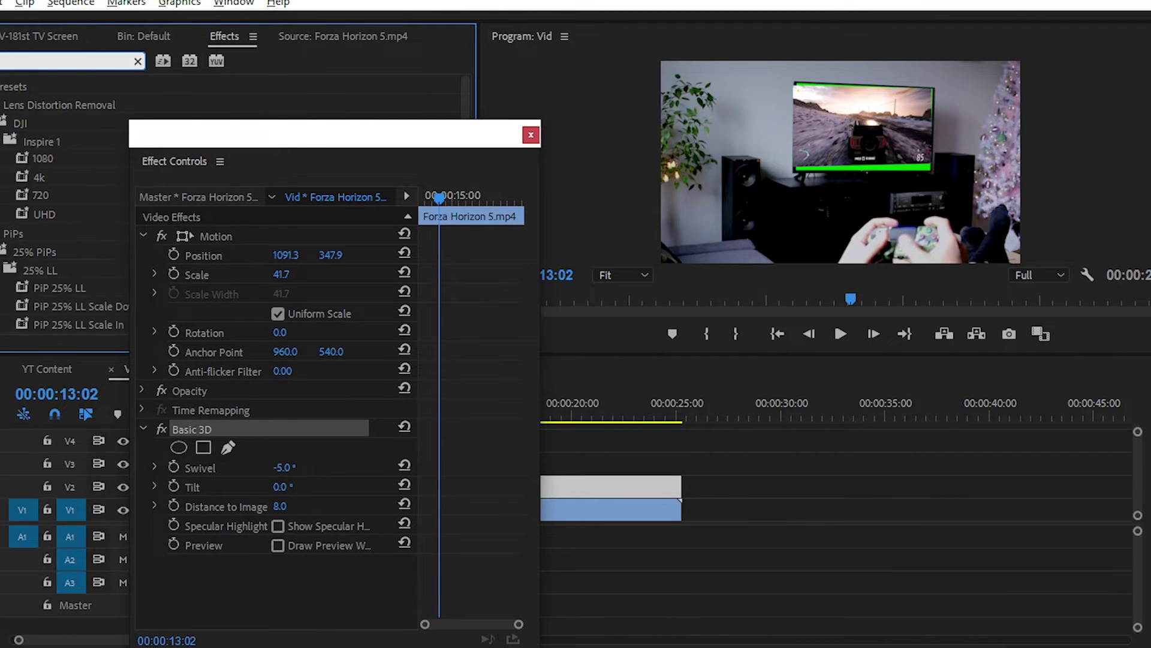
pyautogui.scroll(-2, 96, 232)
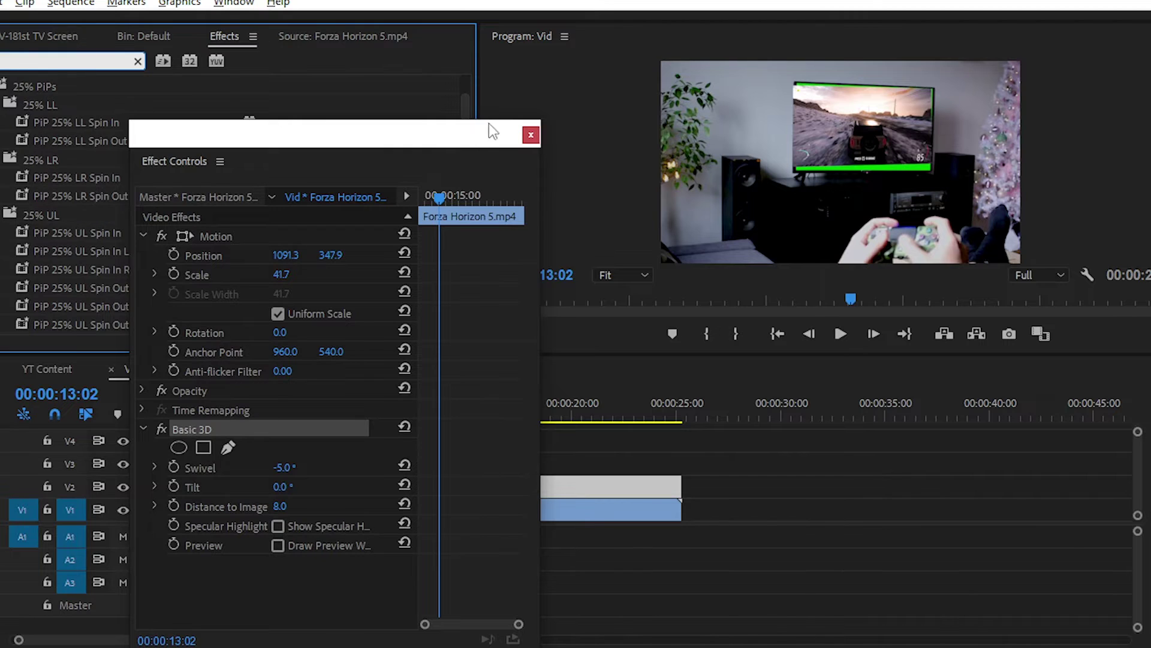
pyautogui.moveTo(493, 131); pyautogui.dragTo(908, 153)
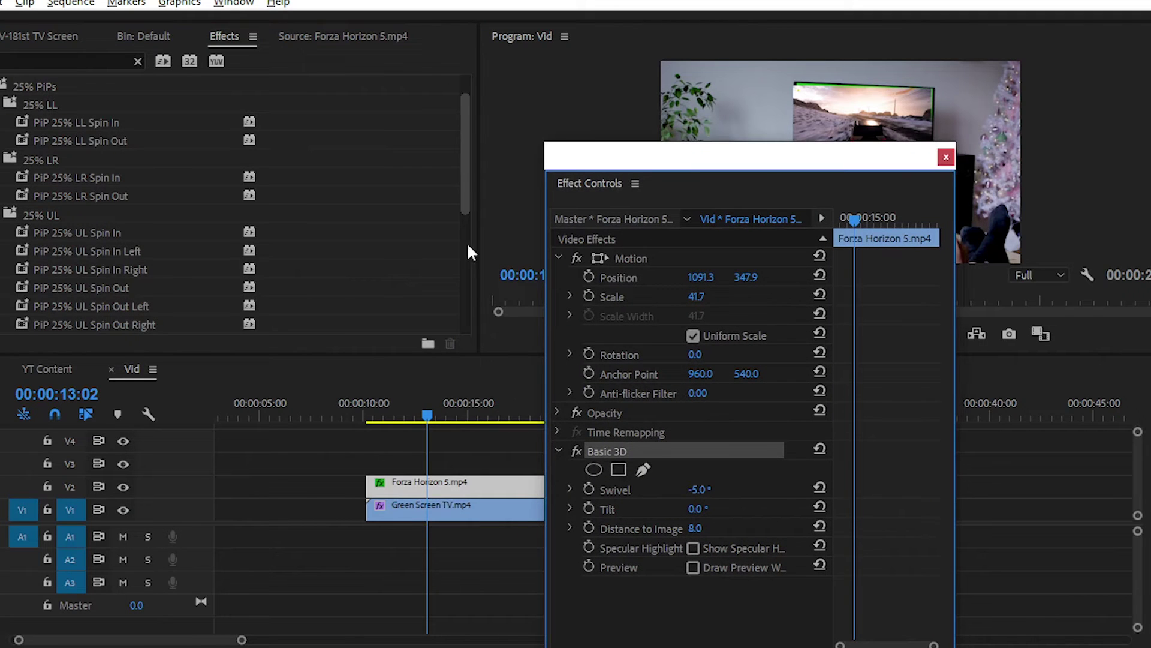
pyautogui.scroll(-10, 470, 276)
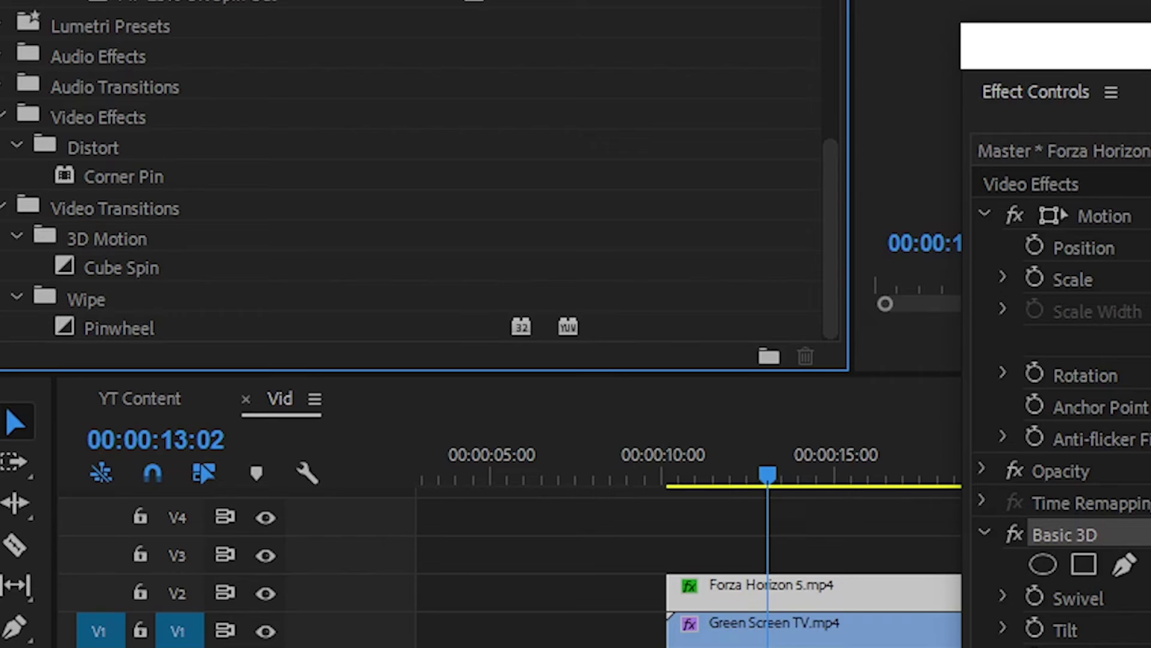
pyautogui.moveTo(1139, 60); pyautogui.dragTo(232, 223)
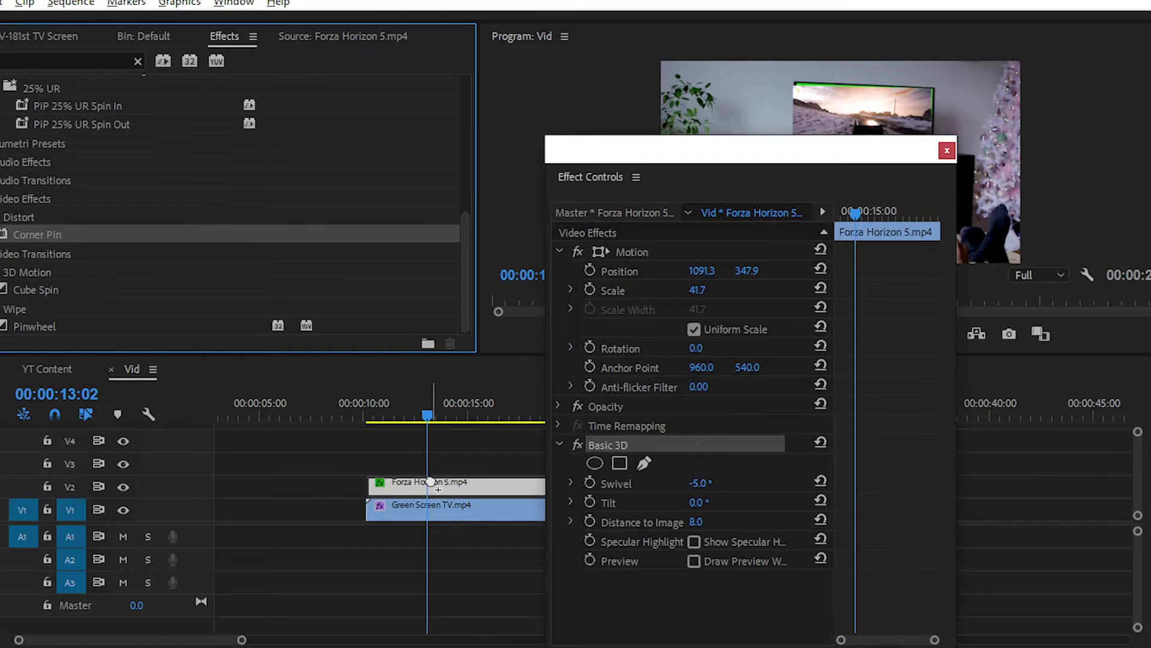
pyautogui.moveTo(430, 487); pyautogui.dragTo(423, 483)
# - Pull the Corner Pin handles to the TV's corners, with lower left at about 35.3, 1119.9 and lower right at about 1804.9, 1119.9
pyautogui.moveTo(683, 150); pyautogui.dragTo(278, 120)
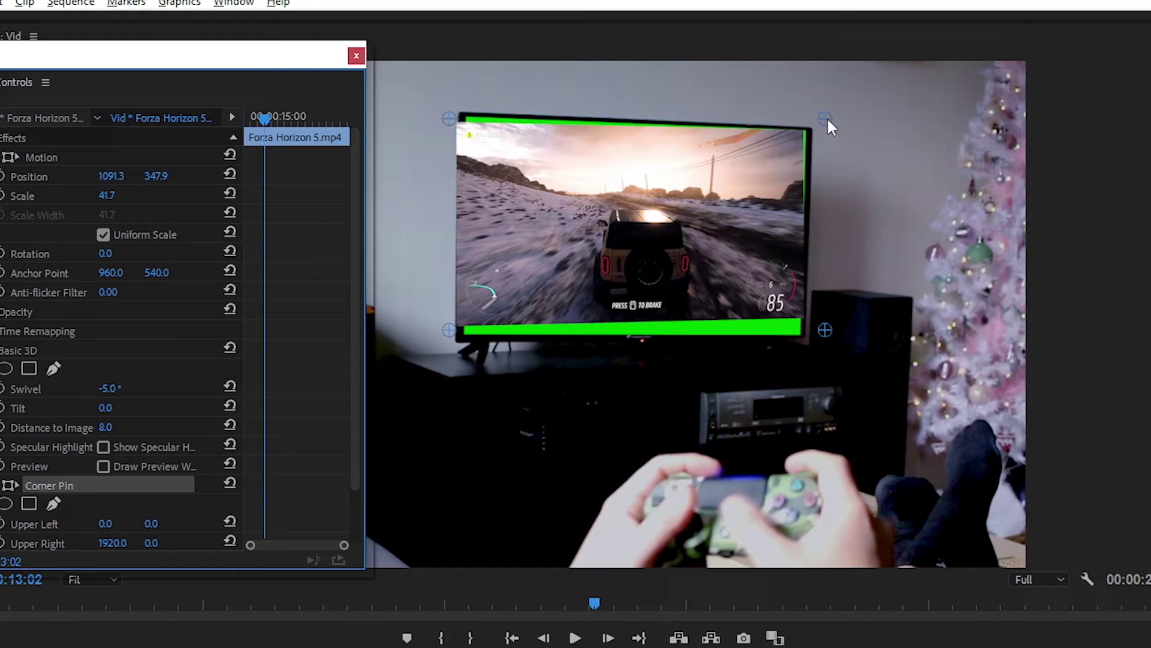
pyautogui.moveTo(827, 118)
pyautogui.mouseDown()
pyautogui.moveTo(804, 139)
pyautogui.moveTo(806, 129)
pyautogui.mouseUp()
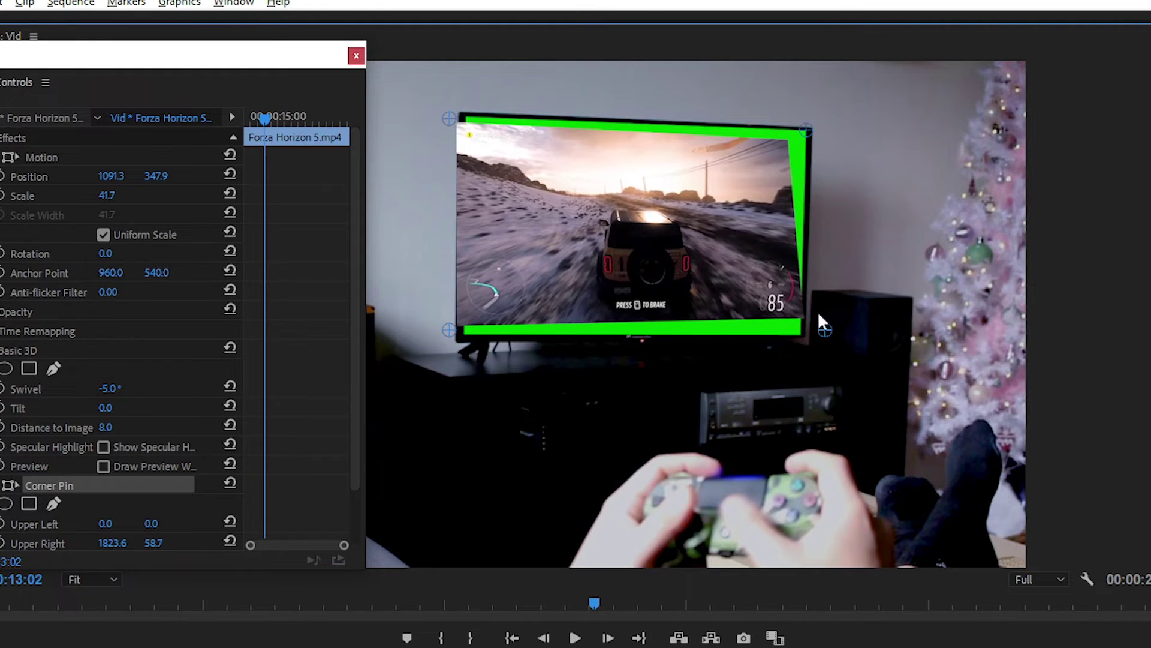
pyautogui.moveTo(826, 330); pyautogui.dragTo(803, 337)
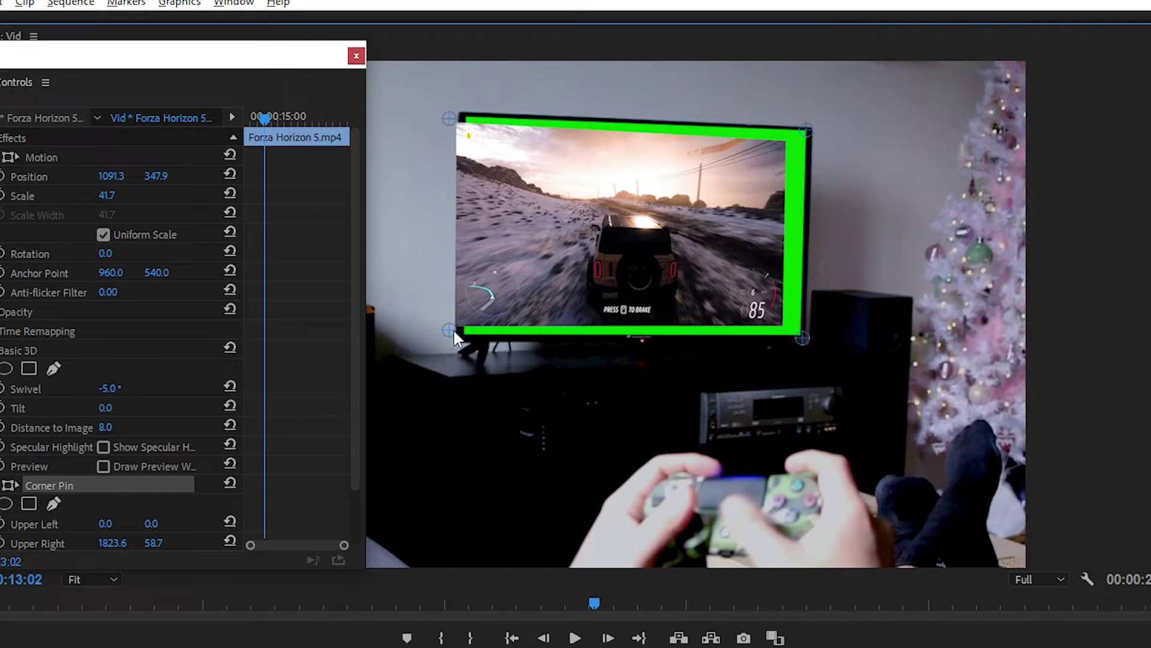
pyautogui.moveTo(453, 332)
pyautogui.mouseDown()
pyautogui.moveTo(467, 336)
pyautogui.moveTo(457, 341)
pyautogui.mouseUp()
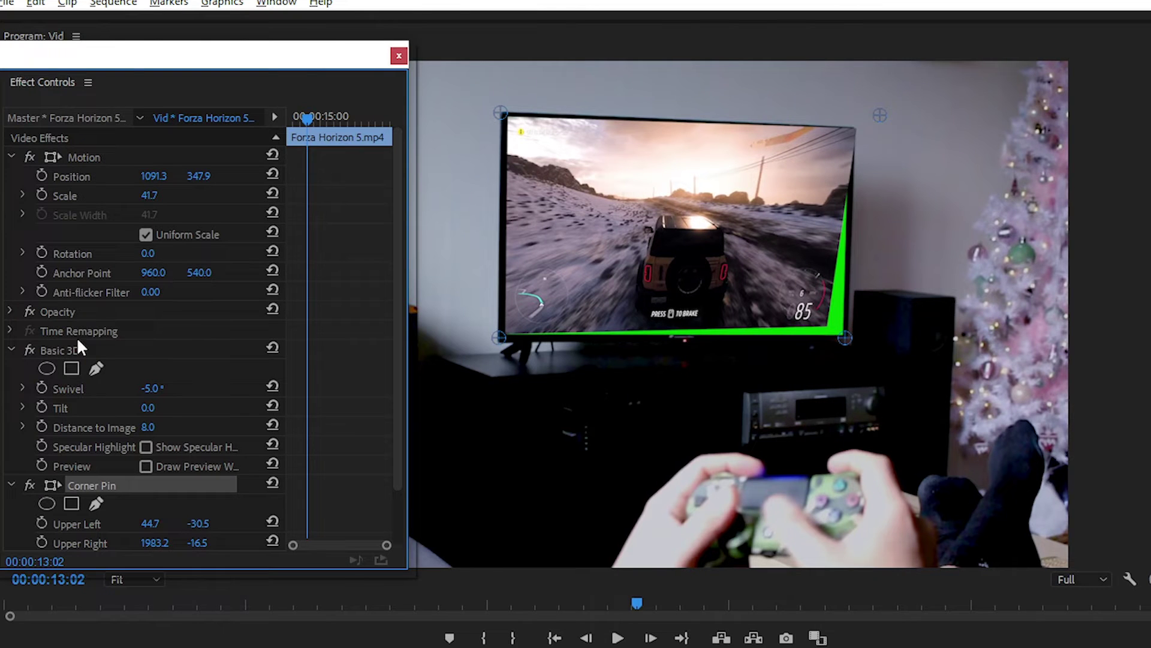
# - Remove the Basic 3D effect and move the Corner Pin's upper right corner to about 1823.6, 63.4 on the TV's corner
pyautogui.click(64, 352)
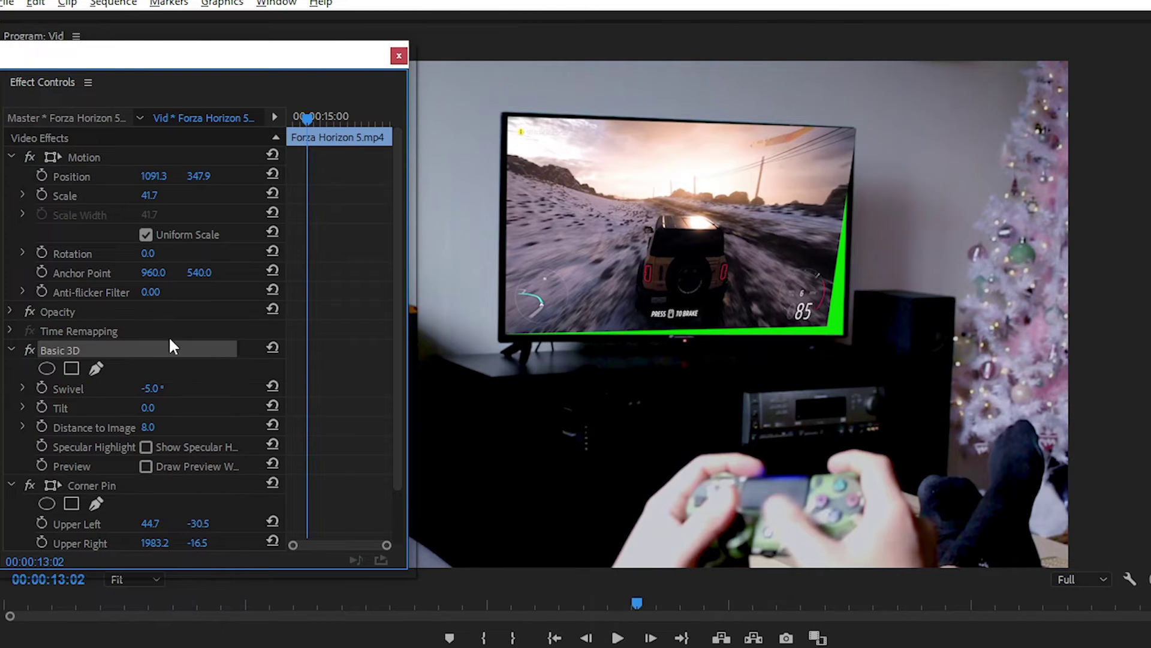
pyautogui.press('Delete')
pyautogui.click(91, 351)
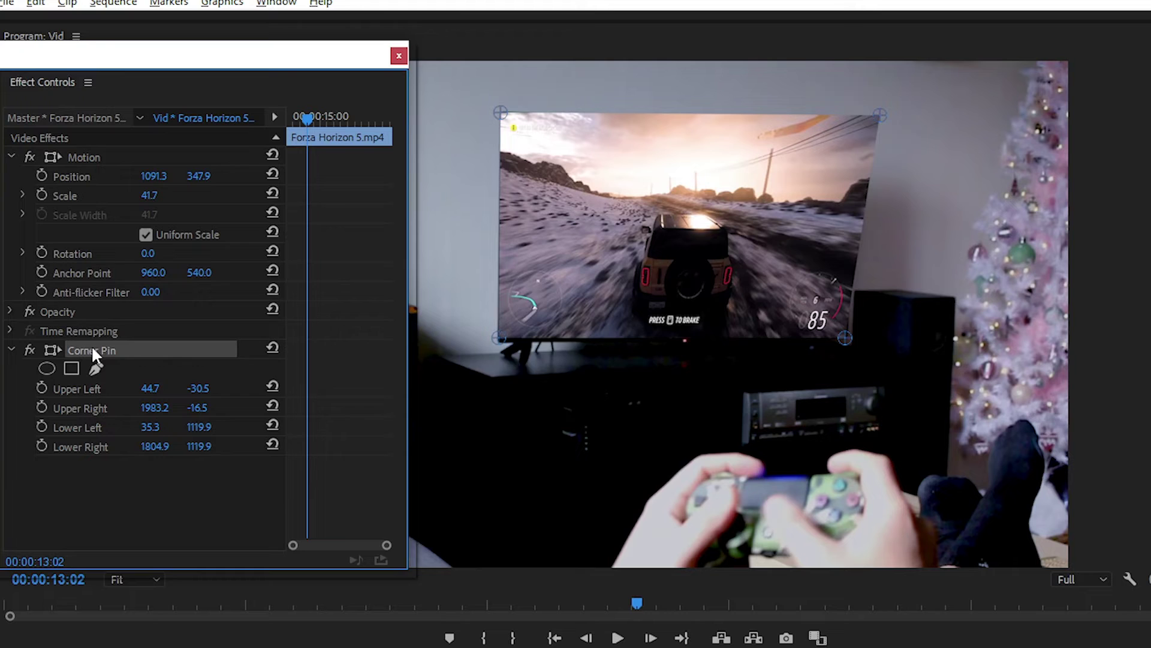
pyautogui.hotkey('ctrl', 's')
pyautogui.moveTo(880, 113); pyautogui.dragTo(849, 133)
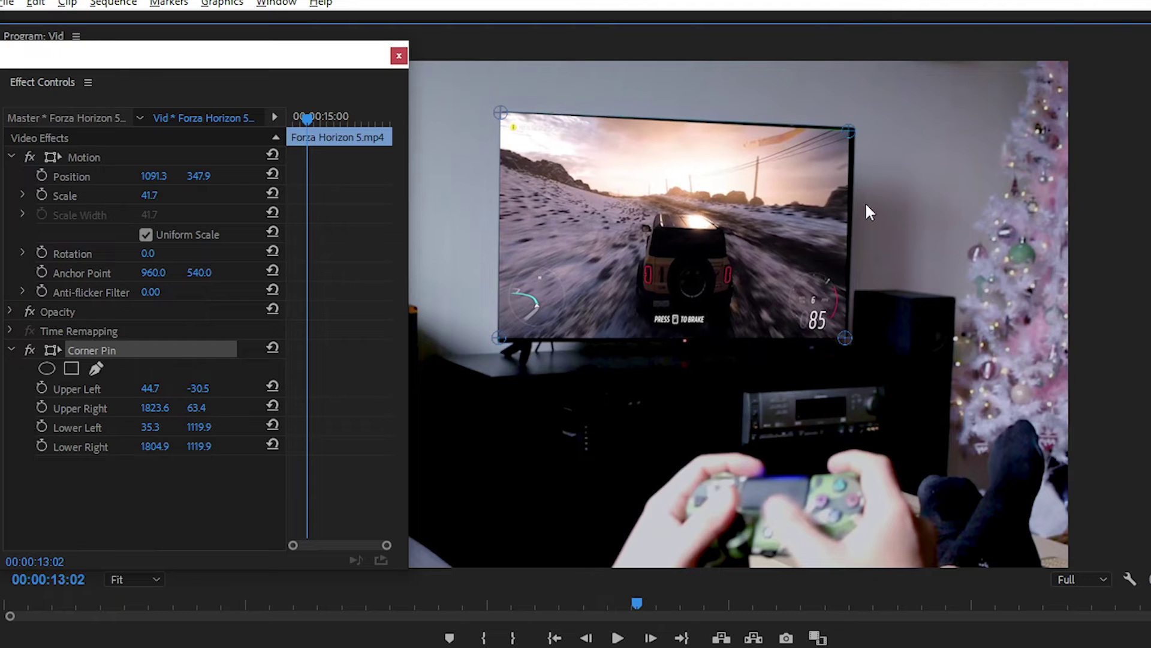
# - Lower the gameplay clip's opacity to 73% and move the Corner Pin's upper left corner to about 91.7, 2.3
pyautogui.click(10, 312)
pyautogui.moveTo(152, 350); pyautogui.dragTo(135, 350)
pyautogui.moveTo(502, 112); pyautogui.dragTo(509, 118)
# - Refine the Corner Pin's upper left corner to about 83.3, -9.2 and lower left to about 64.2, 1108.8, restoring the clip's opacity to 100%
pyautogui.click(135, 580)
pyautogui.click(127, 457)
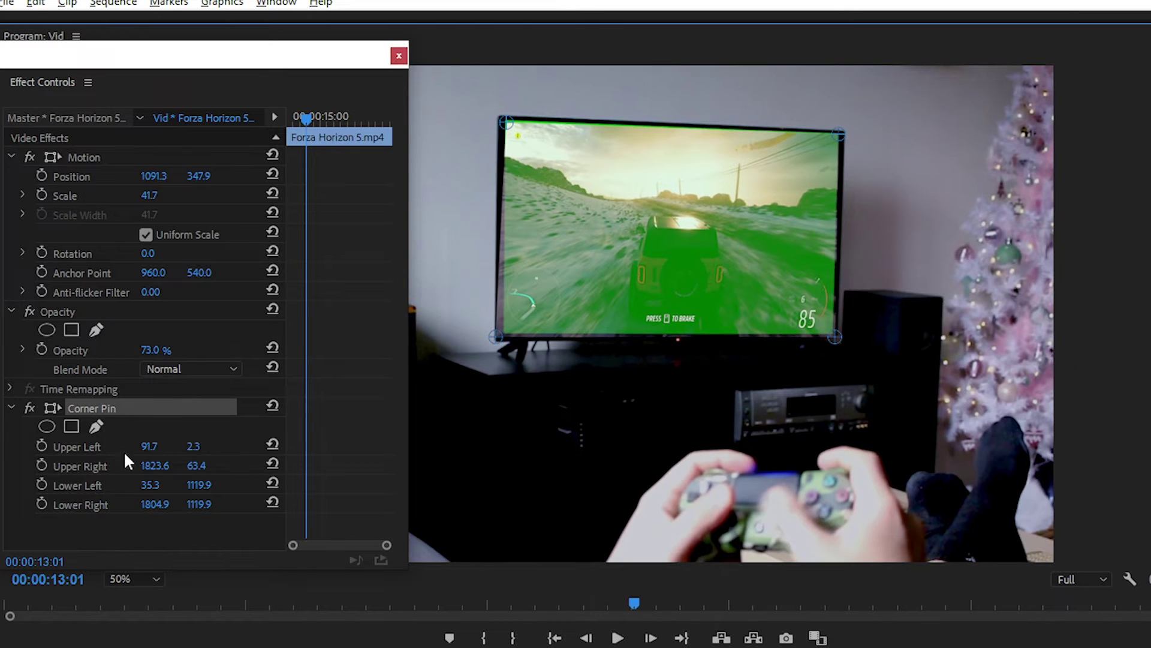
pyautogui.click(139, 577)
pyautogui.click(137, 481)
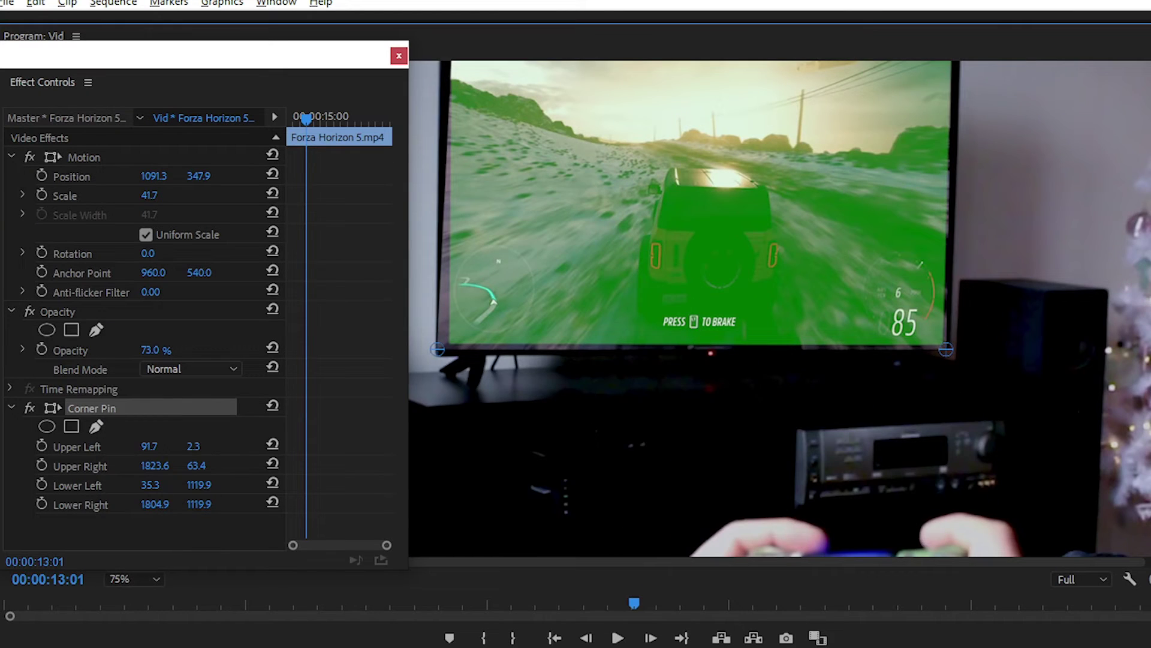
pyautogui.scroll(3, 780, 308)
pyautogui.moveTo(455, 147); pyautogui.dragTo(452, 145)
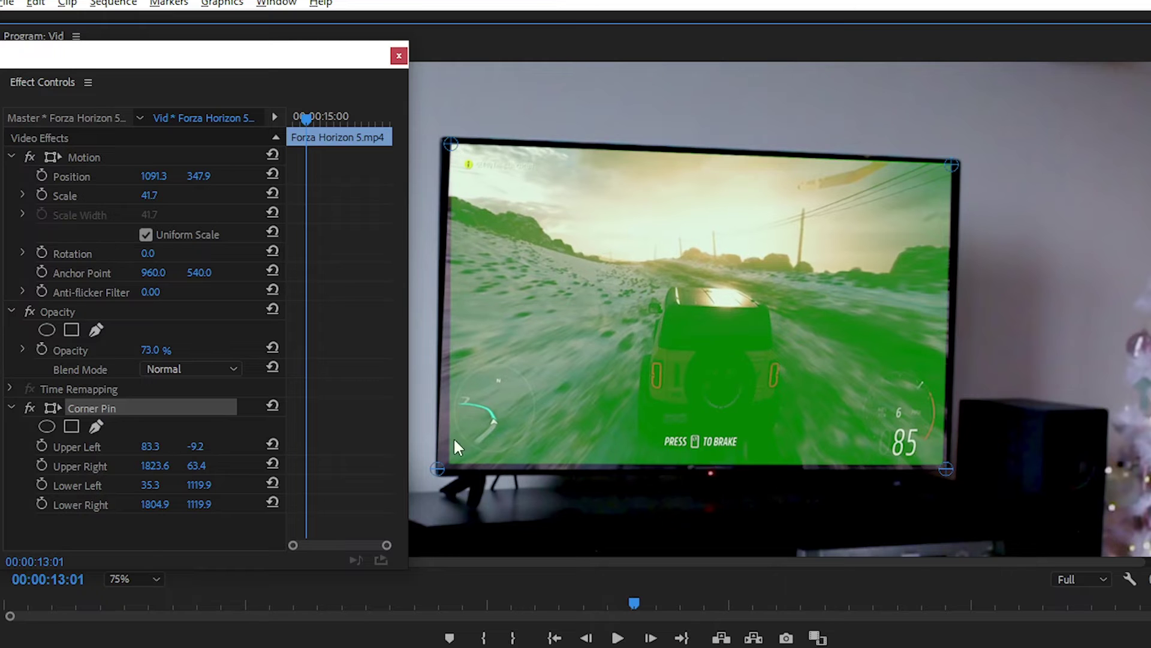
pyautogui.moveTo(442, 466); pyautogui.dragTo(447, 463)
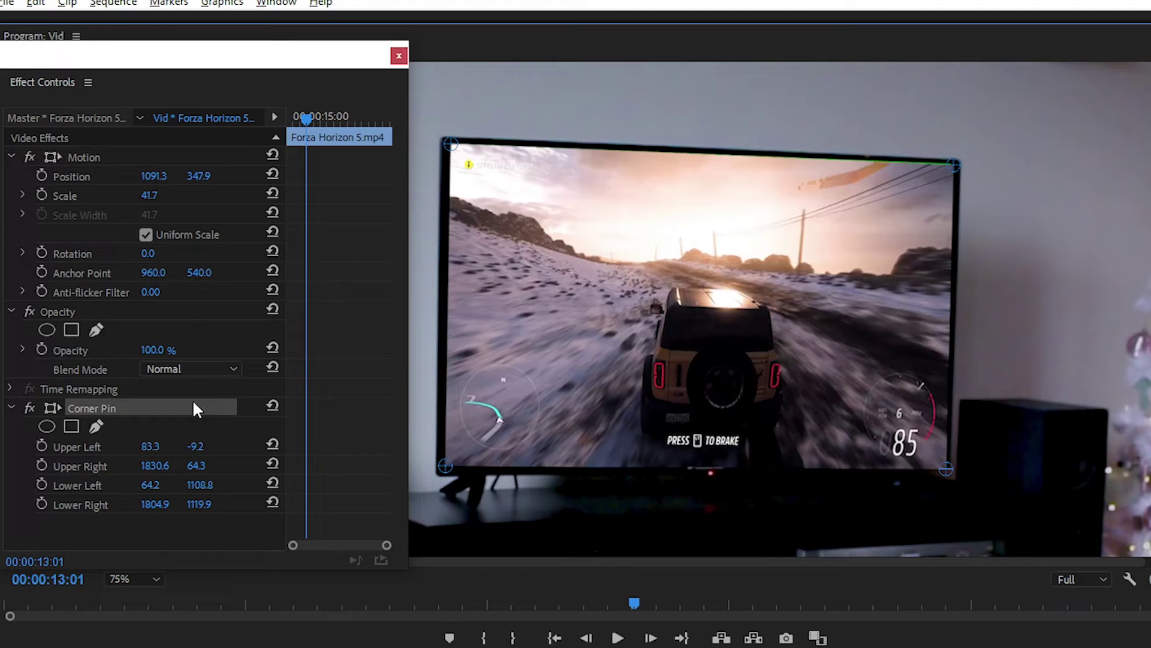
# - Fine-tune the Corner Pin by setting the Upper Left X value to 76.3 and the Upper Right Y value to 61.3
pyautogui.moveTo(152, 446); pyautogui.dragTo(82, 446)
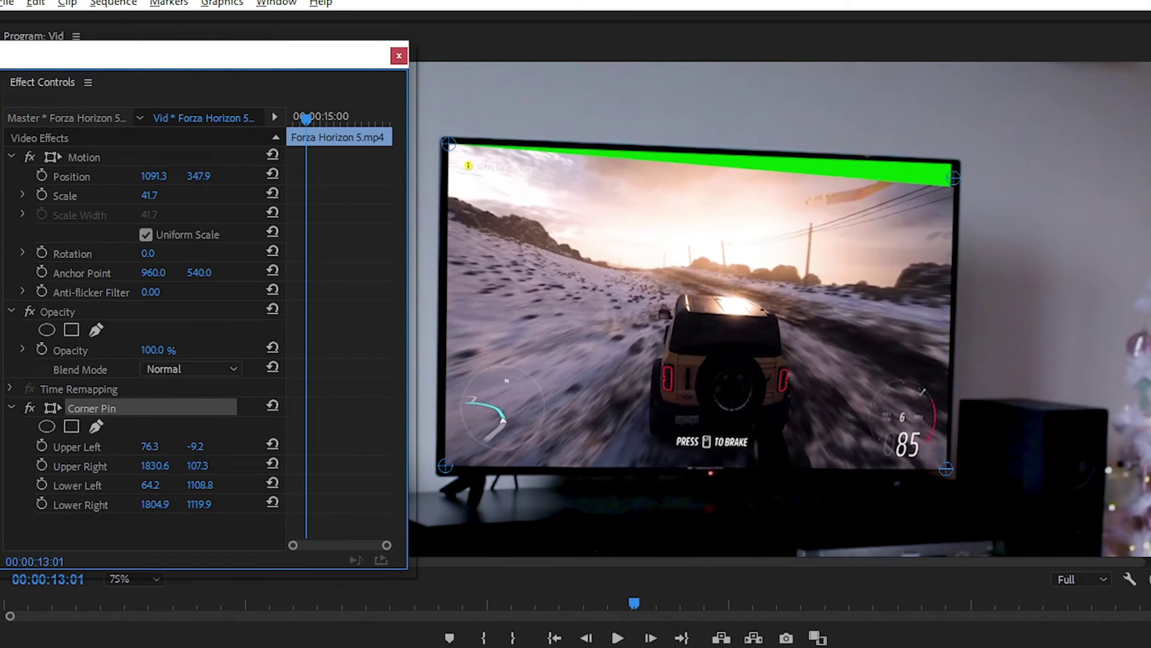
pyautogui.click(198, 466)
pyautogui.press('Down')
pyautogui.press('Down')
pyautogui.press('Down')
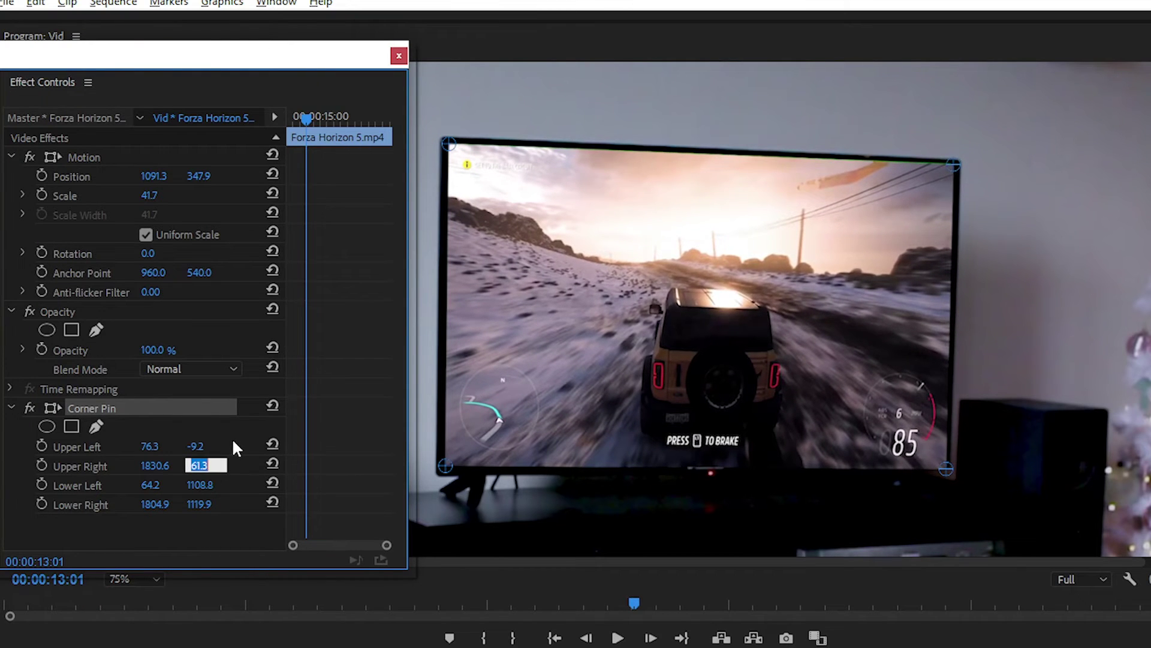
# - Fine-tune the Corner Pin's Upper Right corner to 1832.6, 59.3 so the gameplay meets the TV frame
pyautogui.click(156, 468)
pyautogui.press('Up')
pyautogui.press('Up')
pyautogui.press('Up')
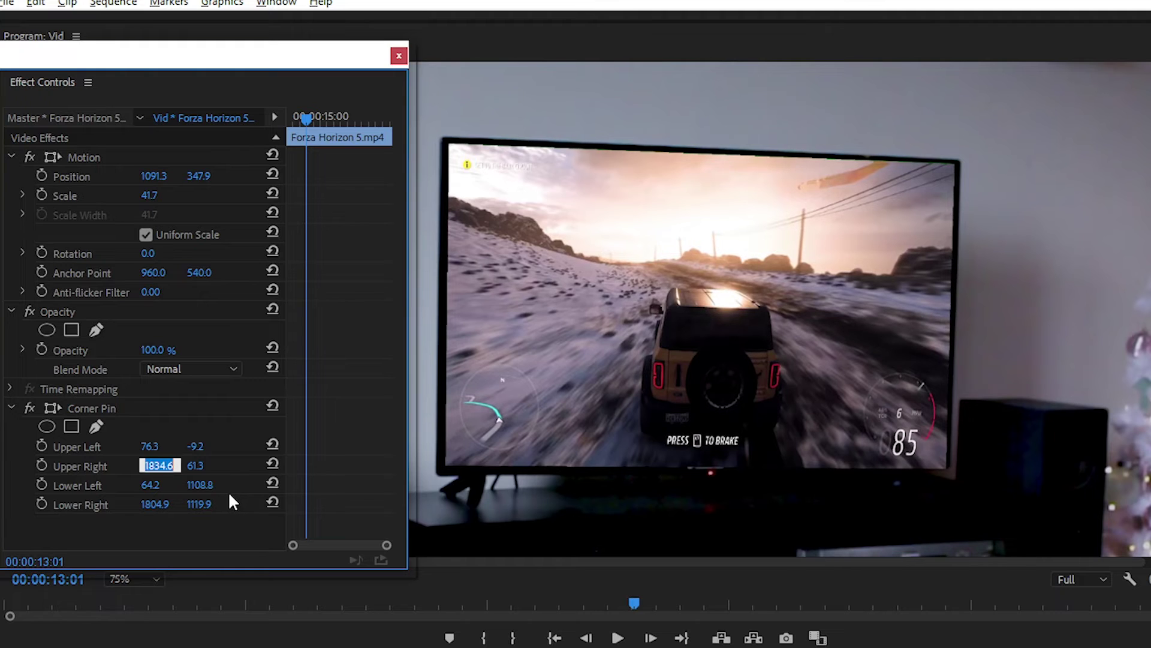
pyautogui.press('Down')
pyautogui.press('Tab')
pyautogui.press('Down')
pyautogui.press('Down')
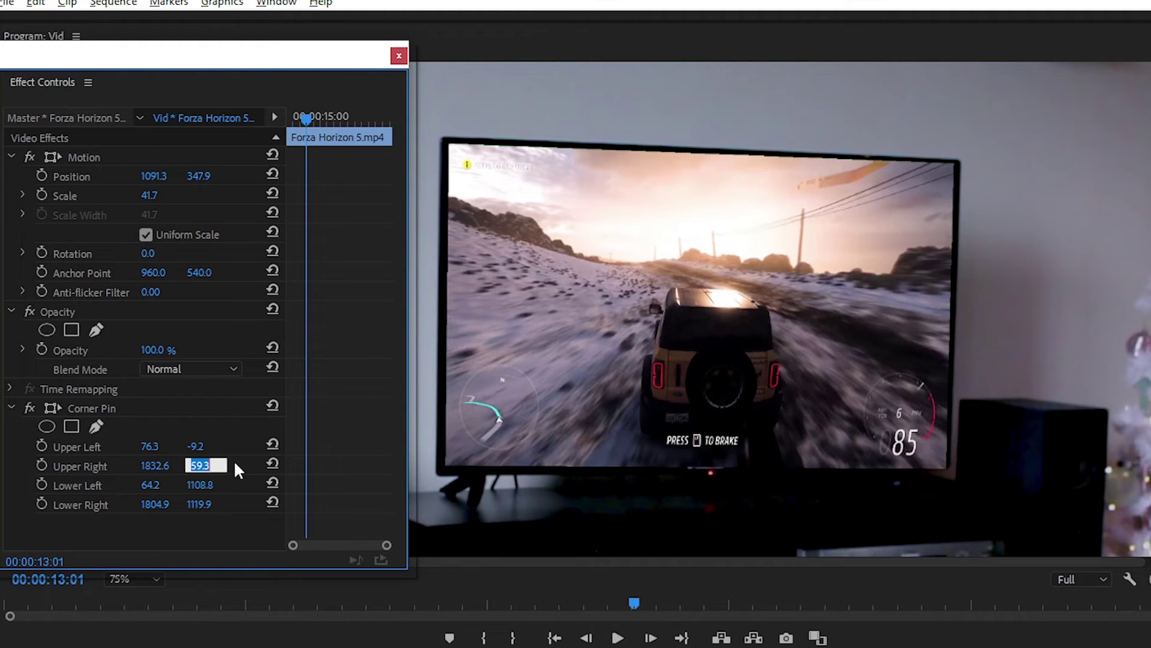
pyautogui.hotkey('shift', 'Tab')
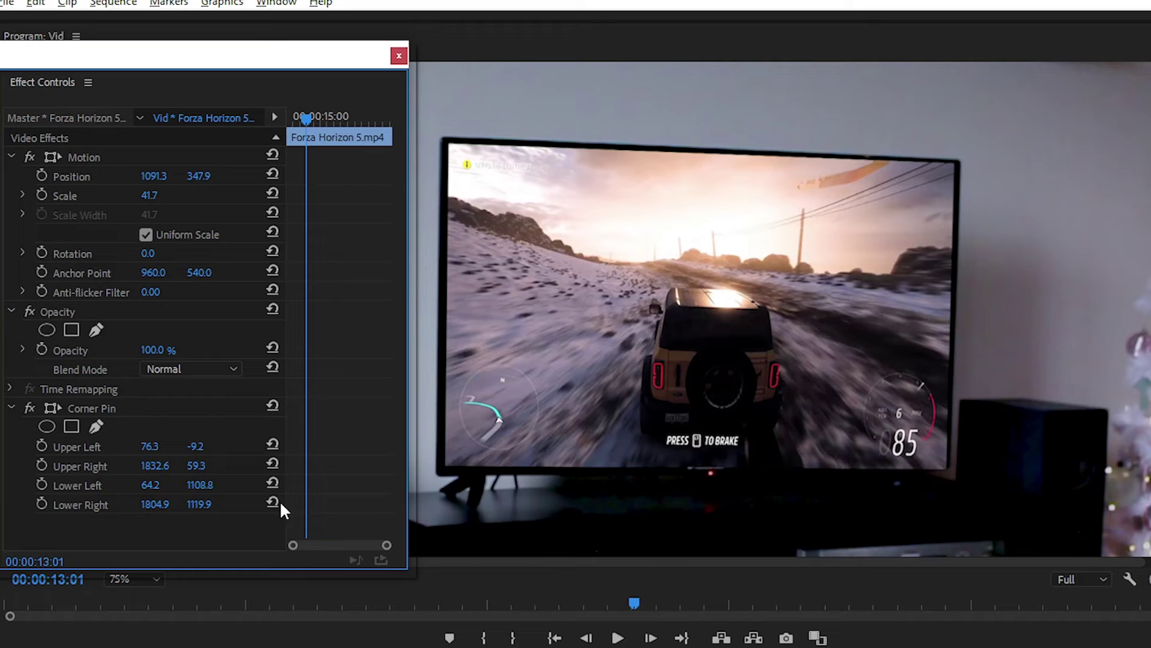
# - Try a Lower Left X value of 77.2 in the Corner Pin effect and undo the change
pyautogui.press('Up')
pyautogui.press('Up')
pyautogui.press('Up')
pyautogui.press('Up')
pyautogui.press('Up')
pyautogui.press('Up')
pyautogui.press('Up')
pyautogui.press('Up')
pyautogui.press('Up')
pyautogui.press('Up')
pyautogui.press('Up')
pyautogui.press('Up')
pyautogui.press('Up')
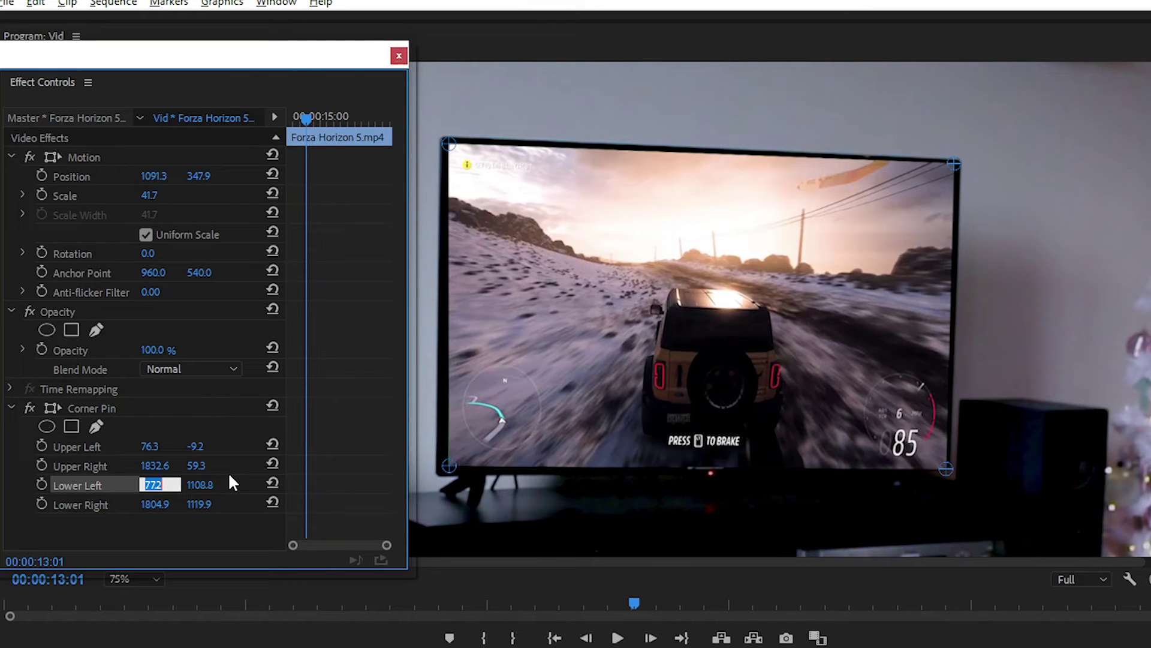
pyautogui.click(243, 490)
pyautogui.hotkey('ctrl', 'z')
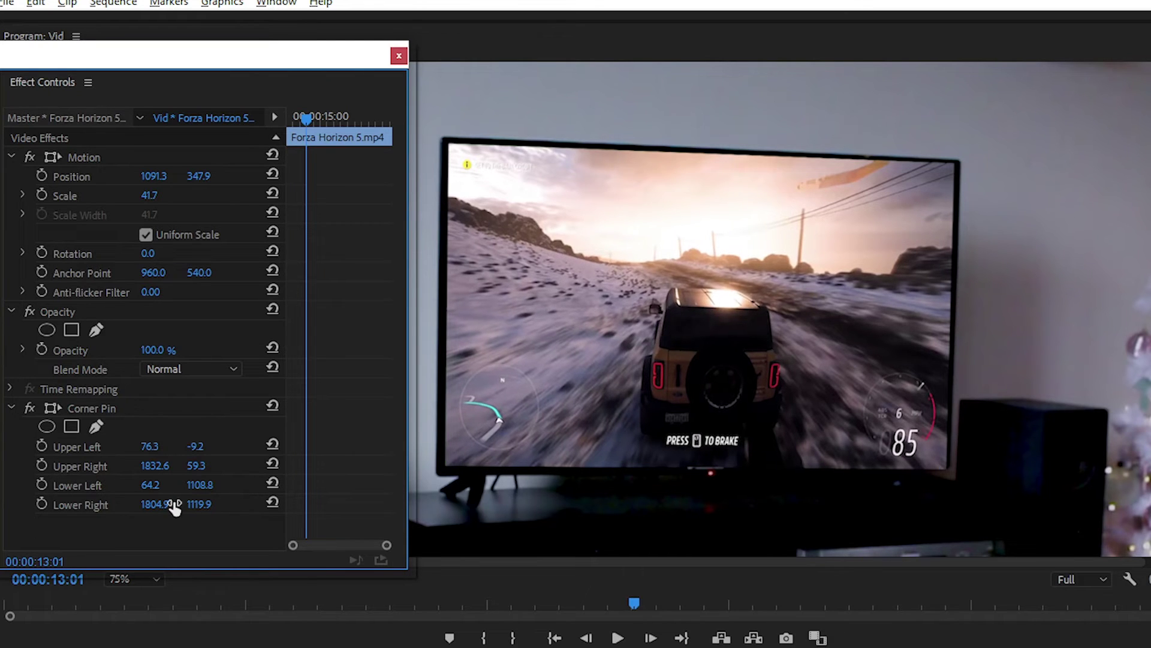
# - Adjust the Corner Pin's Lower Right corner to 1795.9, 1108.9 to fit the TV's edge
pyautogui.moveTo(173, 504); pyautogui.dragTo(203, 503)
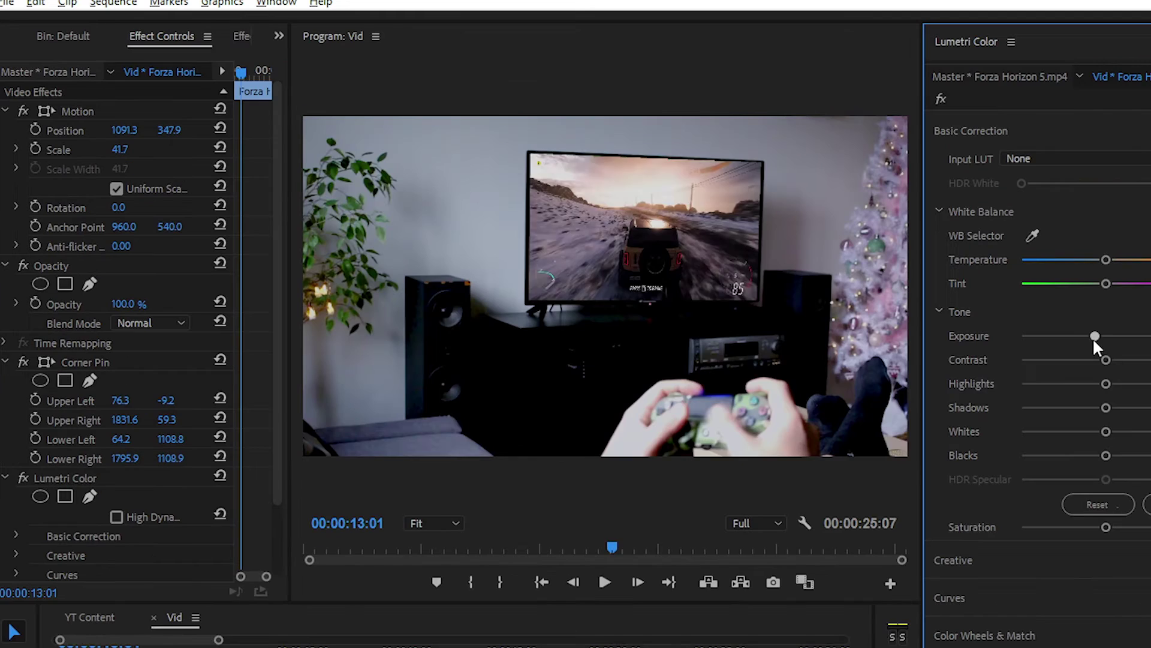
# - Slightly lower the gameplay clip's Exposure and reduce its Contrast with Lumetri Color's basic correction
pyautogui.moveTo(1090, 341); pyautogui.dragTo(1107, 383)
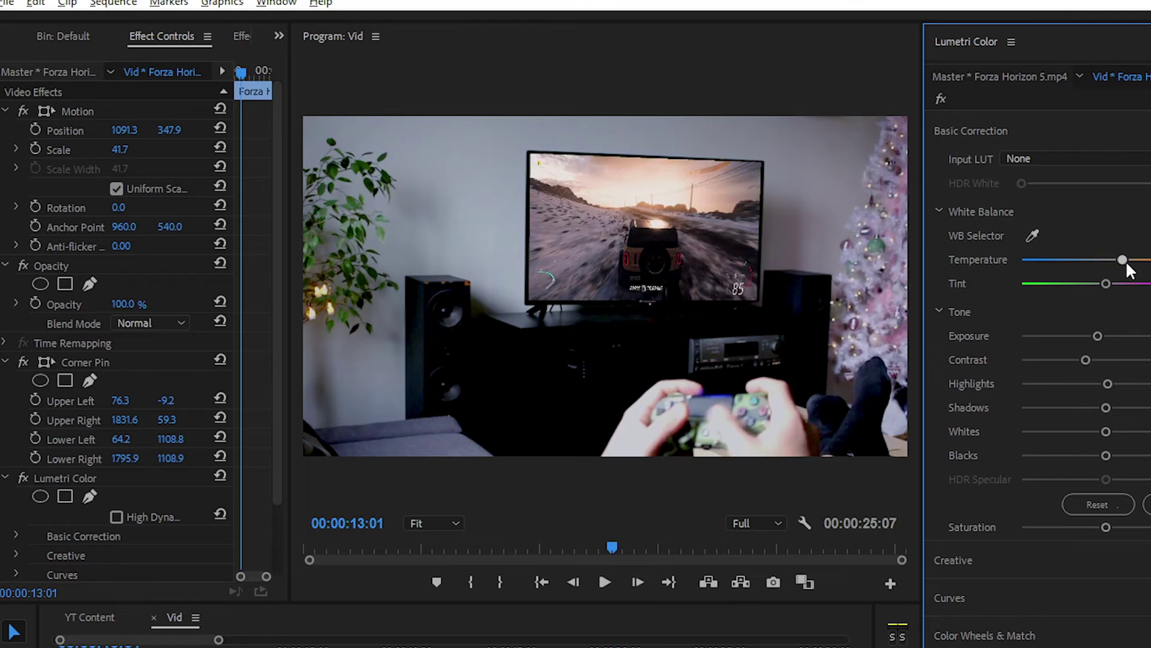